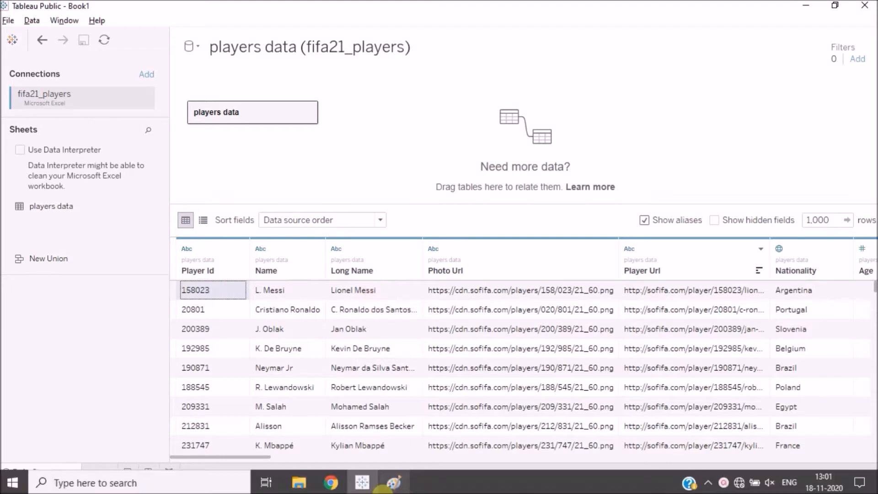
Step: Switch to Paint and underline the commas after "oranges", "apples" and "banana" with short orange brush strokes
{"action": "left_click", "coordinate": [393, 484]}
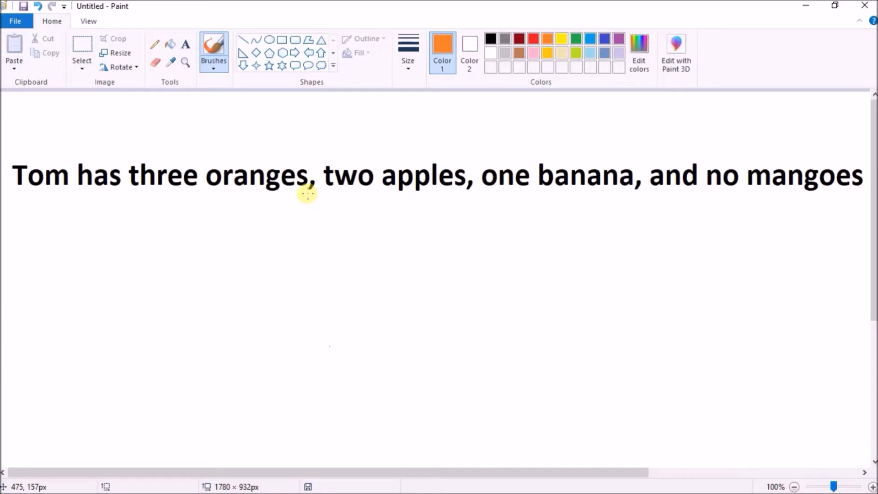
{"action": "left_click_drag", "start_coordinate": [304, 194], "coordinate": [315, 195]}
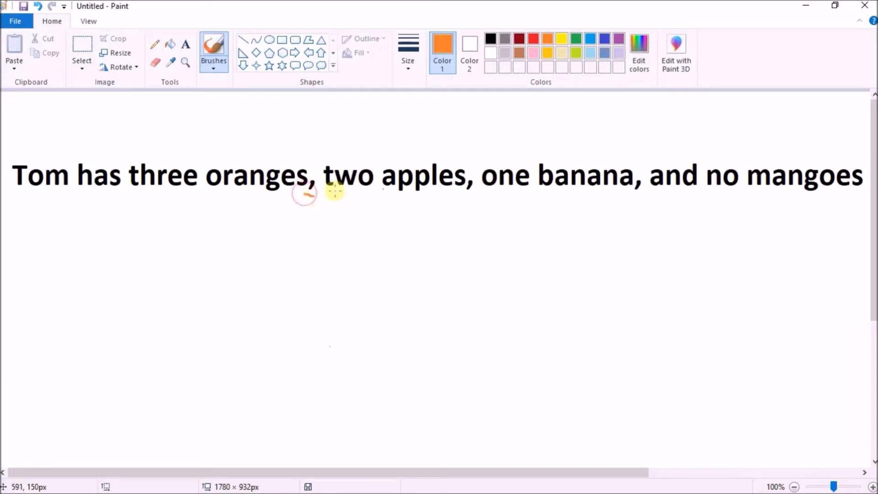
{"action": "left_click_drag", "start_coordinate": [463, 193], "coordinate": [472, 193]}
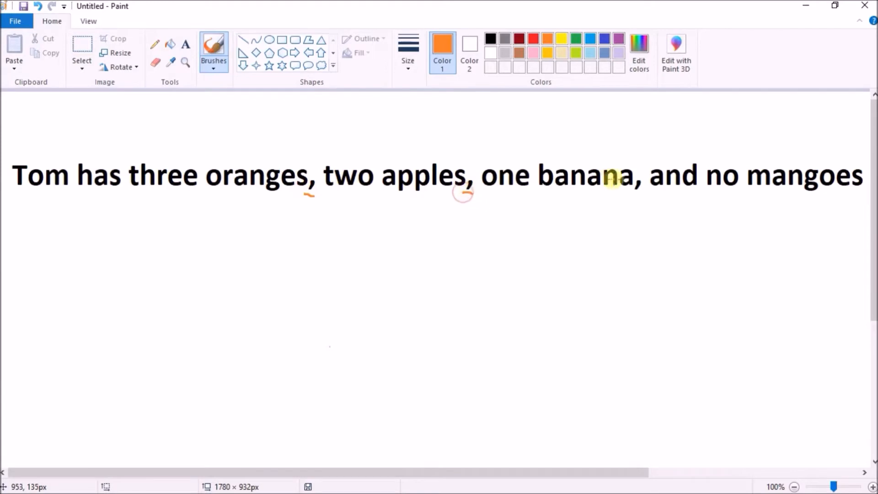
{"action": "left_click_drag", "start_coordinate": [635, 192], "coordinate": [646, 193]}
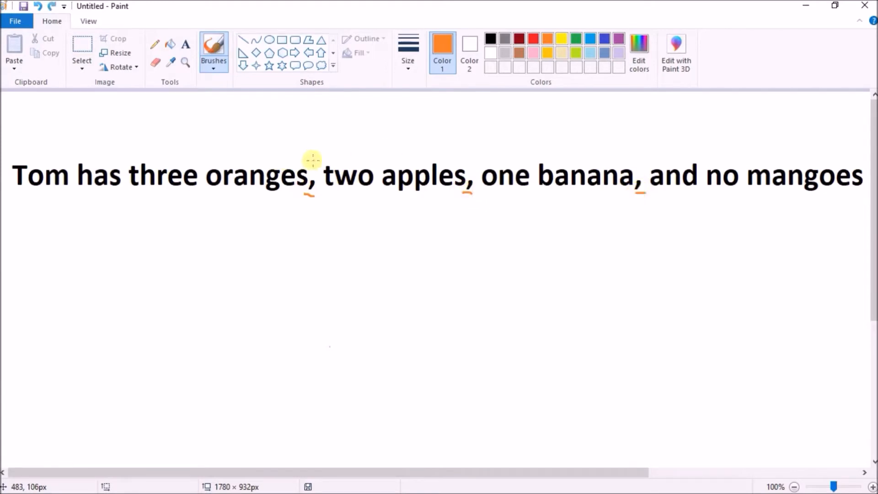
Step: Draw vertical orange divider lines through the three commas of the sentence
{"action": "left_click_drag", "start_coordinate": [309, 160], "coordinate": [308, 196]}
{"action": "key", "text": "ctrl+z"}
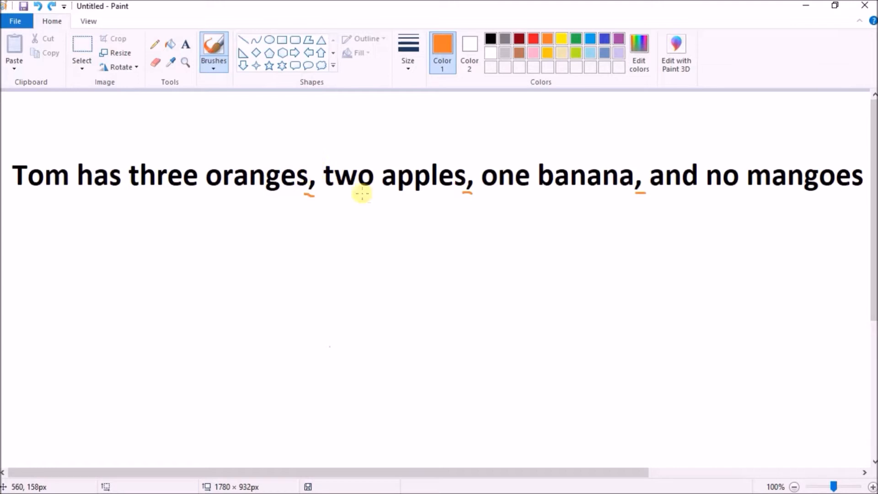
{"action": "left_click_drag", "start_coordinate": [314, 162], "coordinate": [314, 211]}
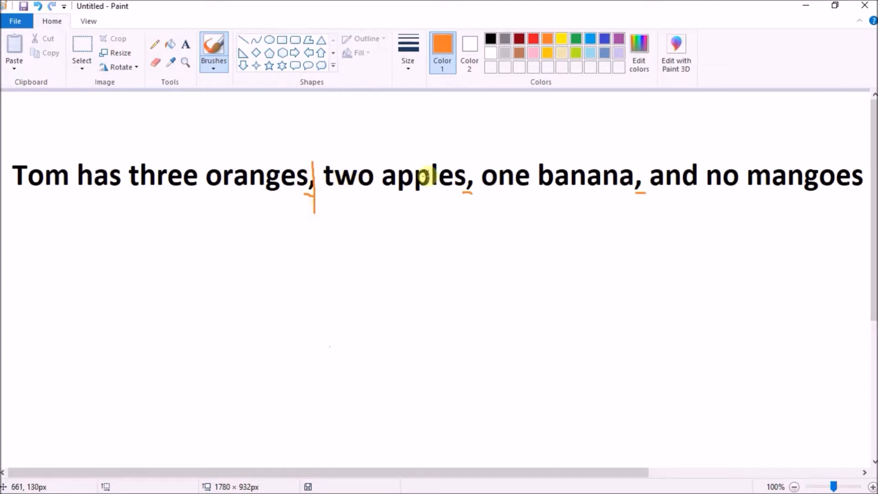
{"action": "left_click_drag", "start_coordinate": [467, 159], "coordinate": [467, 196]}
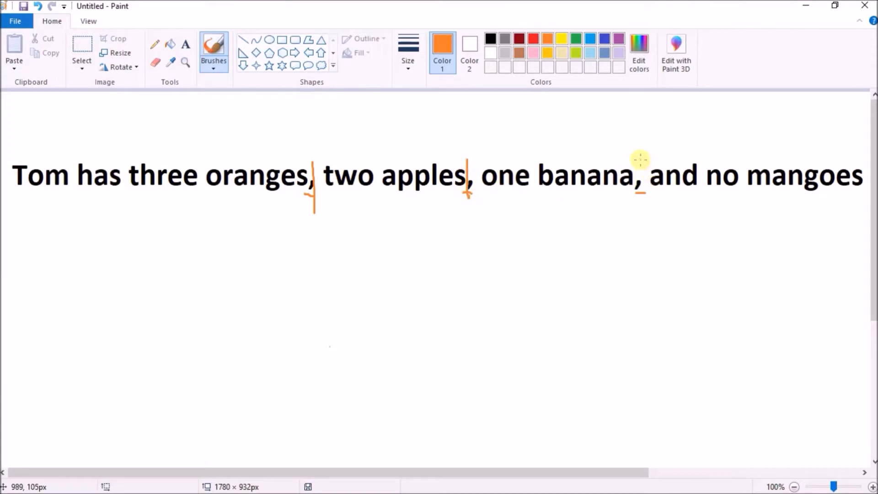
{"action": "left_click_drag", "start_coordinate": [639, 162], "coordinate": [637, 195]}
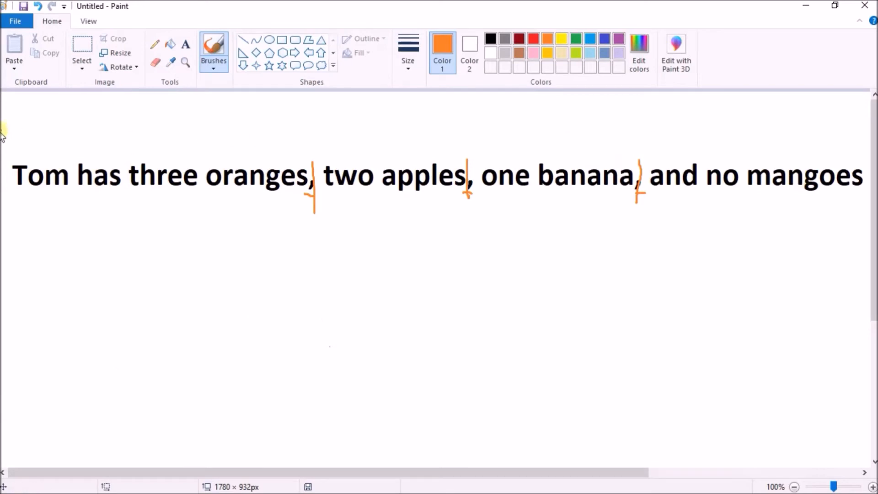
Step: Underline each of the four comma-separated parts of the sentence and number them in order
{"action": "mouse_move", "coordinate": [17, 191]}
{"action": "left_mouse_down"}
{"action": "mouse_move", "coordinate": [251, 227]}
{"action": "mouse_move", "coordinate": [287, 208]}
{"action": "left_mouse_up"}
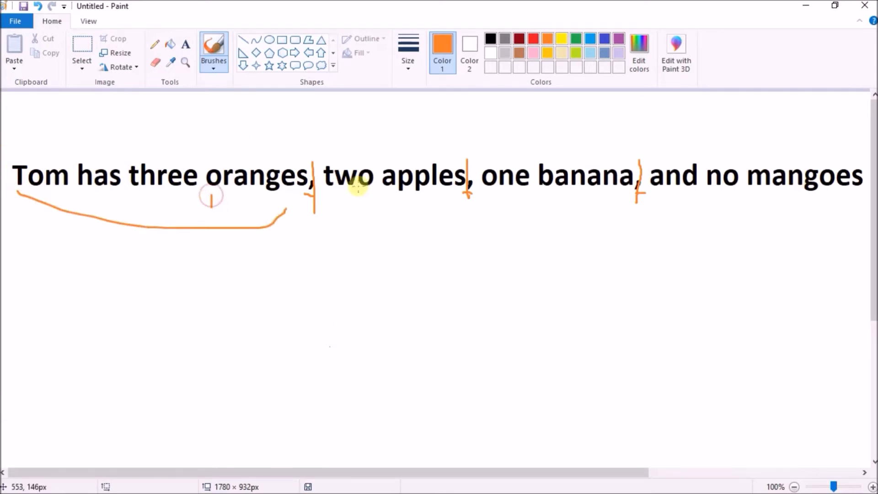
{"action": "left_click_drag", "start_coordinate": [335, 191], "coordinate": [455, 196]}
{"action": "left_click_drag", "start_coordinate": [409, 221], "coordinate": [421, 224]}
{"action": "left_click_drag", "start_coordinate": [489, 194], "coordinate": [610, 197]}
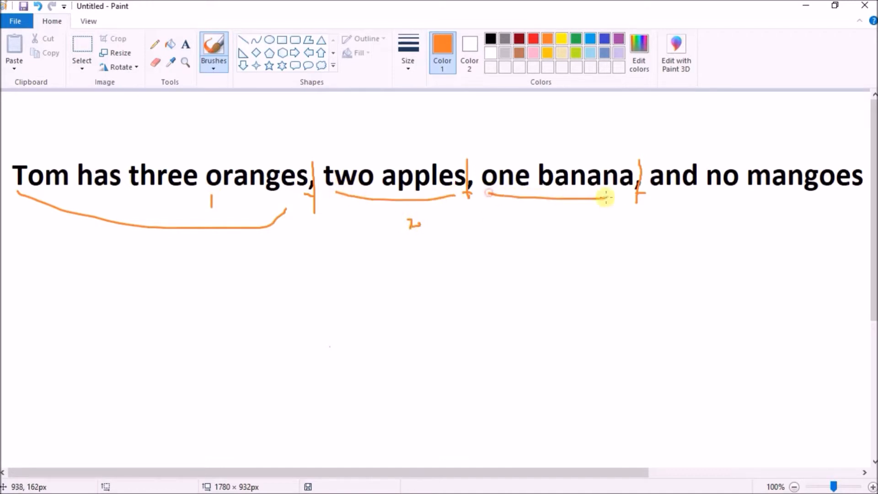
{"action": "left_click_drag", "start_coordinate": [560, 210], "coordinate": [560, 238]}
{"action": "left_click_drag", "start_coordinate": [652, 194], "coordinate": [852, 202]}
{"action": "mouse_move", "coordinate": [736, 216]}
{"action": "left_mouse_down"}
{"action": "mouse_move", "coordinate": [746, 233]}
{"action": "mouse_move", "coordinate": [746, 264]}
{"action": "left_mouse_up"}
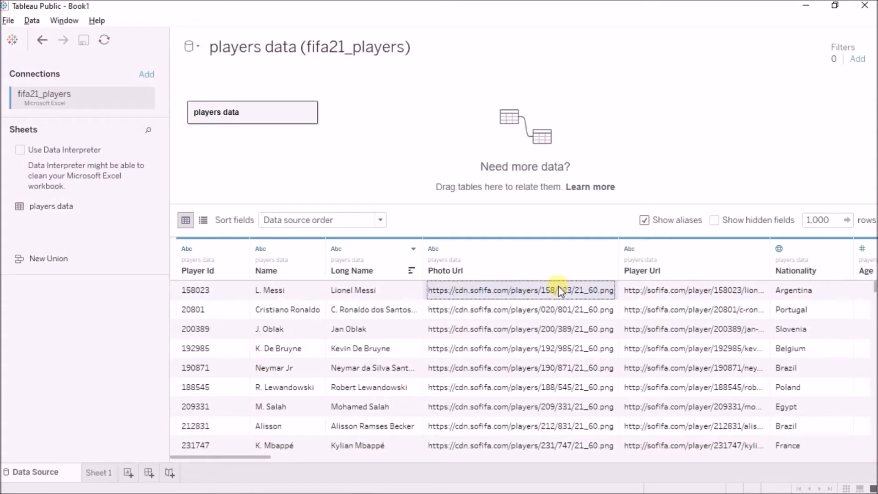
Step: Open the Custom Split settings for the Photo Url column and move the dialog clear of the data
{"action": "left_click_drag", "start_coordinate": [543, 293], "coordinate": [548, 404]}
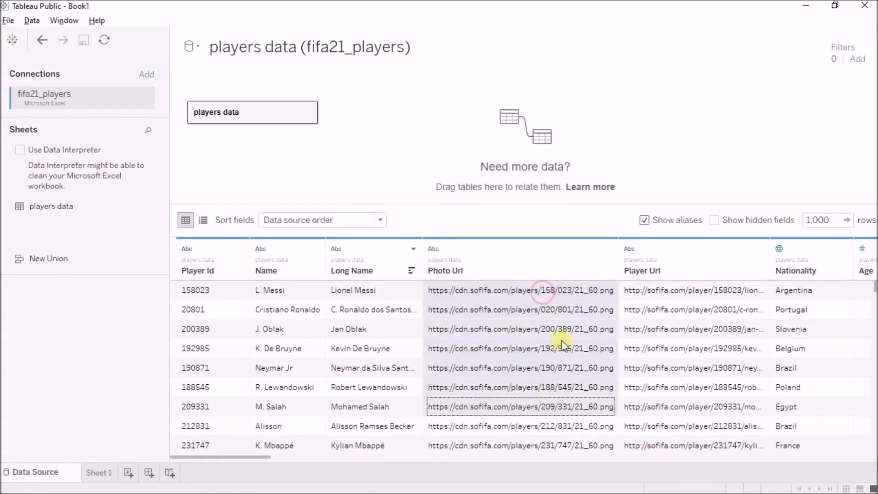
{"action": "left_click", "coordinate": [577, 289]}
{"action": "left_click", "coordinate": [577, 290]}
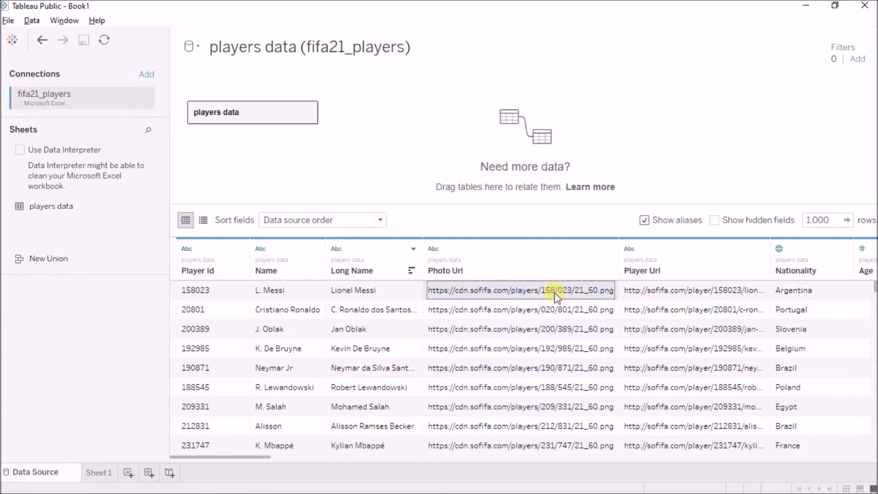
{"action": "left_click", "coordinate": [612, 249]}
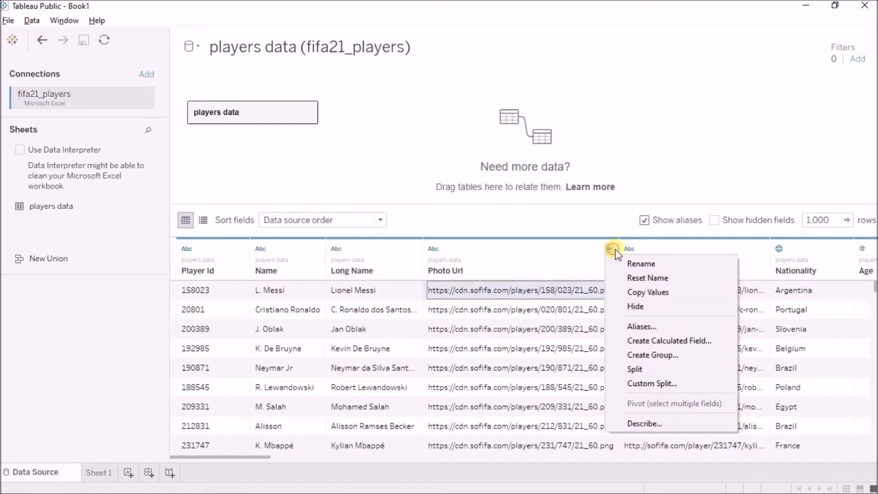
{"action": "left_click", "coordinate": [687, 386]}
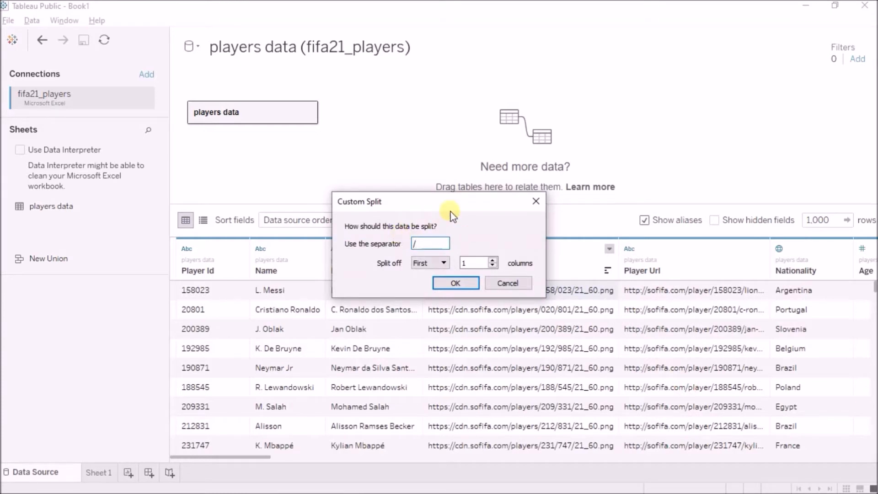
{"action": "left_click_drag", "start_coordinate": [455, 208], "coordinate": [559, 195]}
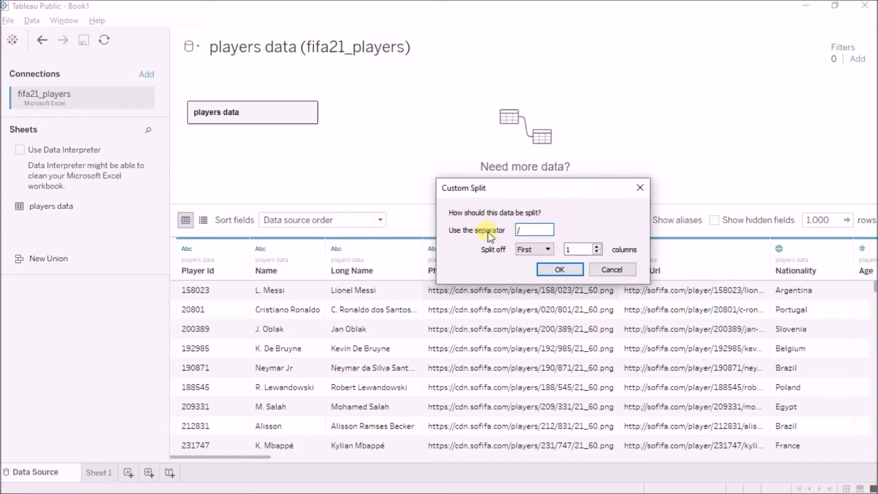
Step: Split off the first 1 column of Photo Url using the separator "/"
{"action": "left_click", "coordinate": [525, 249]}
{"action": "left_click", "coordinate": [528, 259]}
{"action": "left_click", "coordinate": [548, 249]}
{"action": "left_click", "coordinate": [548, 249]}
{"action": "double_click", "coordinate": [572, 249]}
{"action": "double_click", "coordinate": [529, 230]}
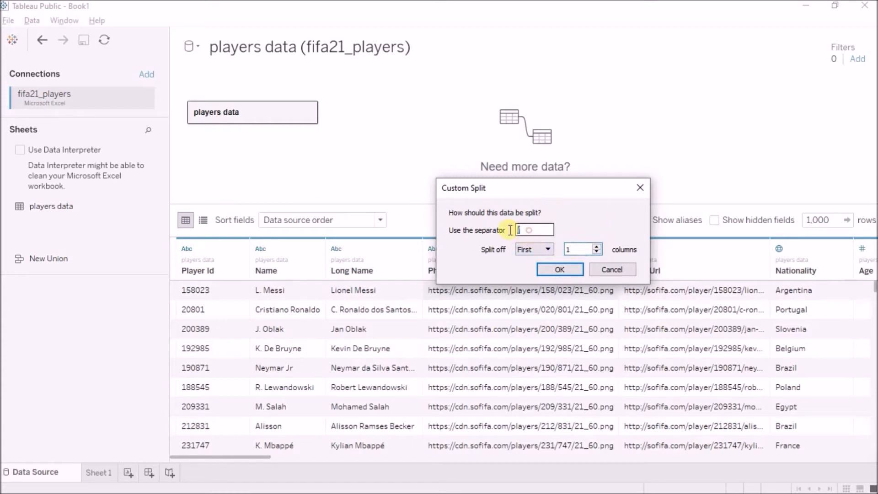
{"action": "left_click", "coordinate": [533, 252]}
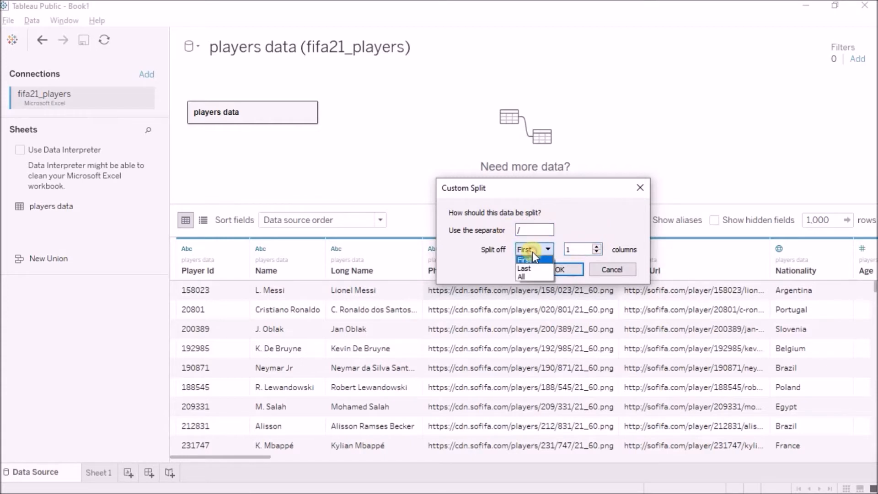
{"action": "left_click", "coordinate": [534, 260]}
{"action": "double_click", "coordinate": [575, 251]}
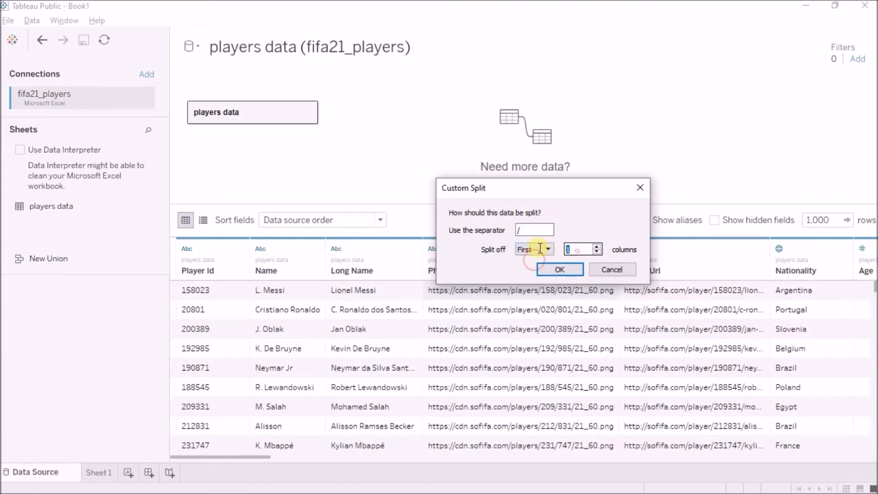
{"action": "left_click", "coordinate": [571, 265]}
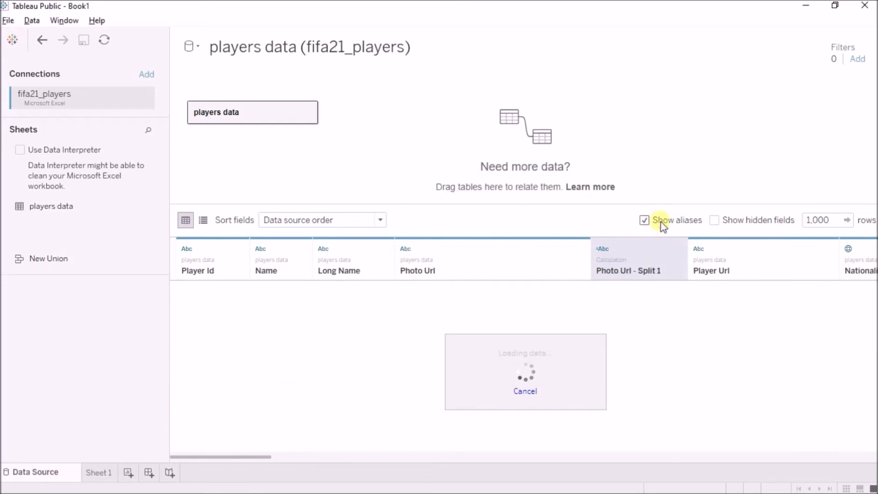
Step: Check the values of the Photo Url - Split 1 column and delete that column
{"action": "left_click_drag", "start_coordinate": [652, 295], "coordinate": [643, 346]}
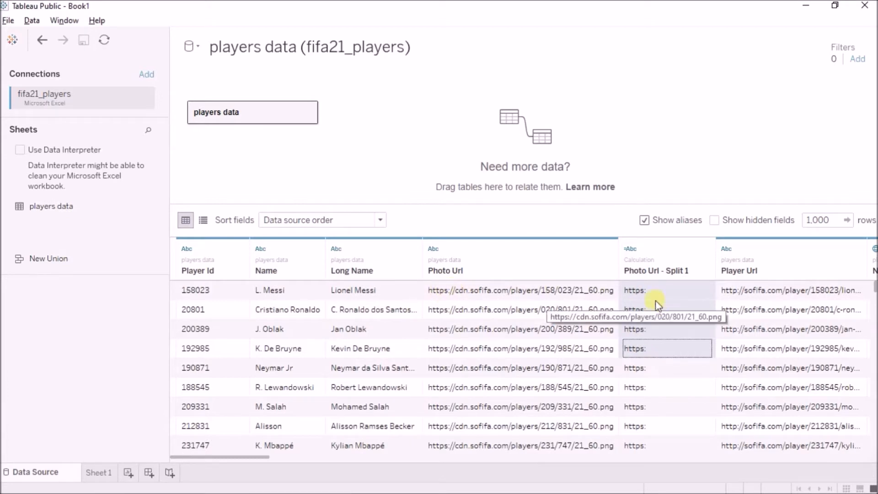
{"action": "left_click", "coordinate": [706, 249]}
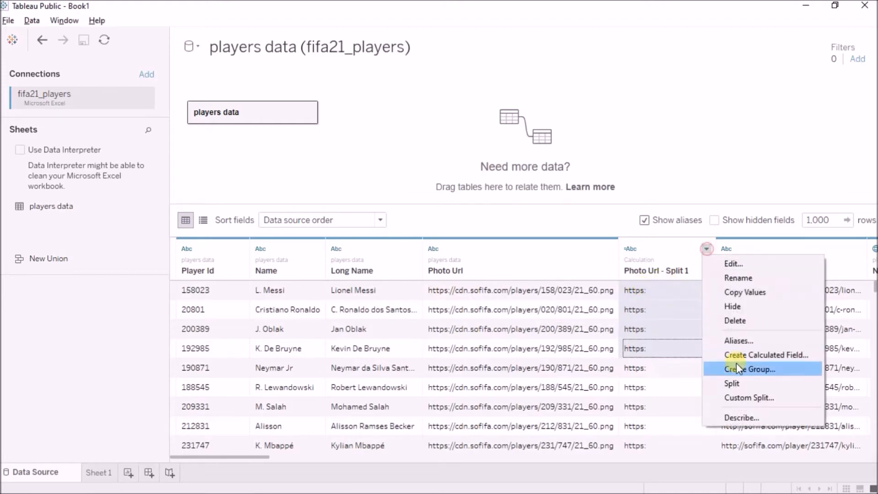
{"action": "left_click", "coordinate": [735, 321]}
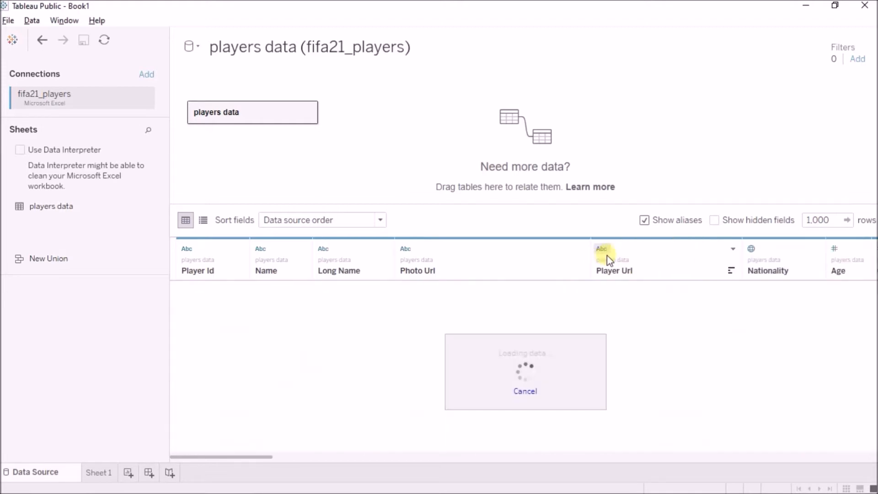
Step: Custom split the Photo Url column on the separator "/", splitting off the last 2 columns
{"action": "left_click", "coordinate": [609, 249]}
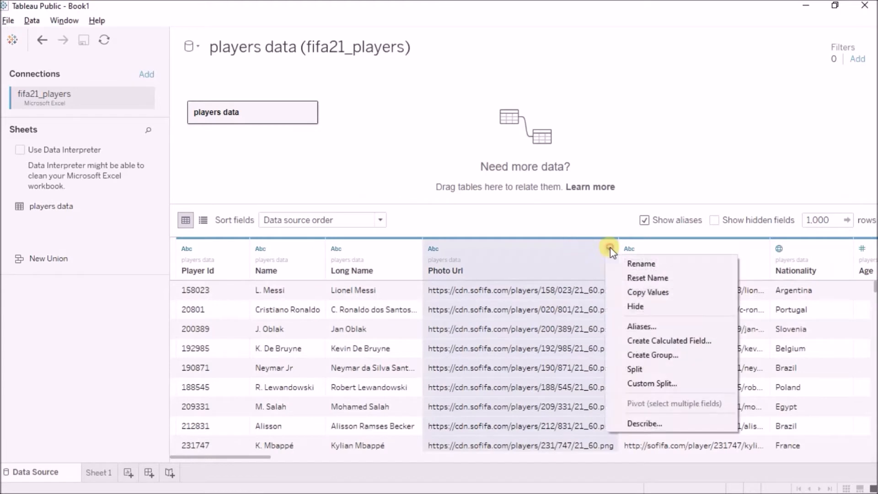
{"action": "left_click", "coordinate": [668, 387]}
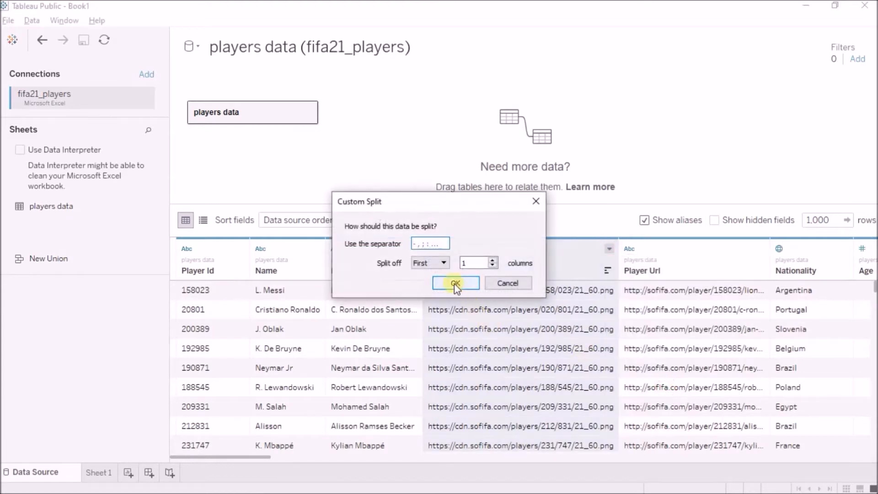
{"action": "left_click", "coordinate": [437, 263]}
{"action": "left_click", "coordinate": [434, 283]}
{"action": "left_click", "coordinate": [493, 259]}
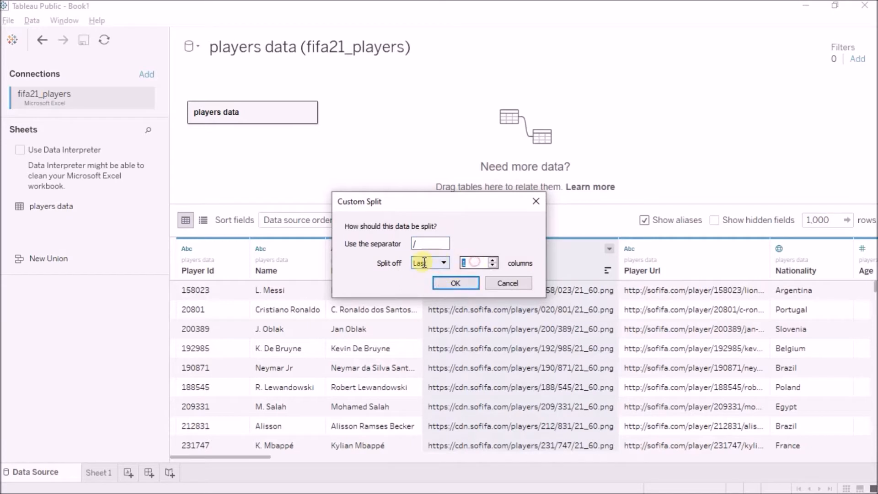
{"action": "left_click_drag", "start_coordinate": [464, 201], "coordinate": [497, 142]}
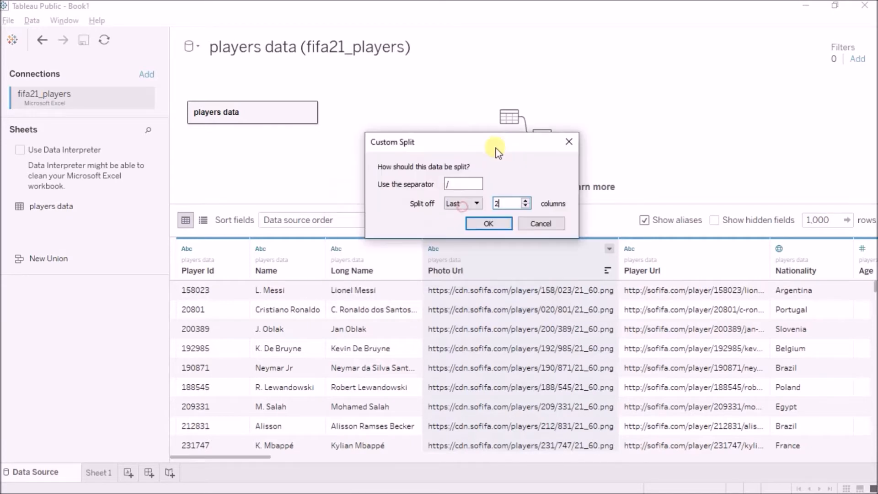
{"action": "left_click", "coordinate": [512, 202]}
{"action": "double_click", "coordinate": [453, 183]}
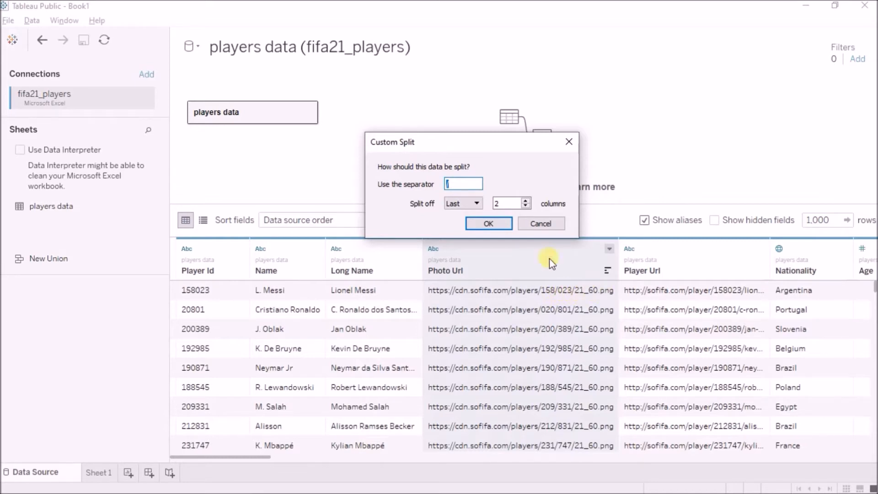
{"action": "left_click", "coordinate": [506, 225]}
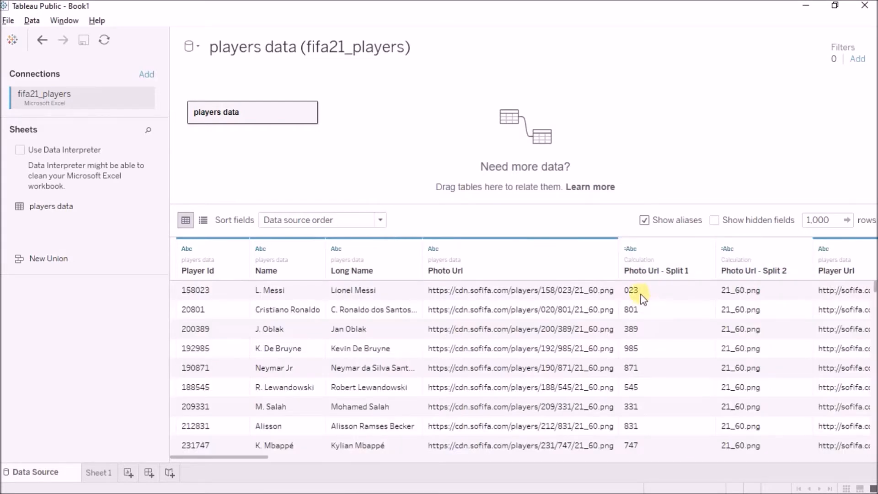
Step: Compare the values in the two Photo Url split columns with the original URLs and undo the split
{"action": "left_click", "coordinate": [638, 292]}
{"action": "left_click", "coordinate": [734, 293]}
{"action": "left_click", "coordinate": [649, 291]}
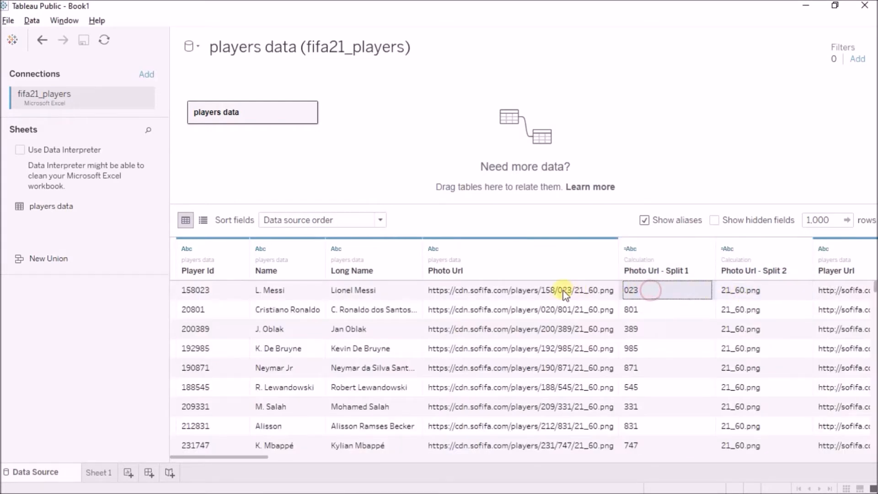
{"action": "left_click", "coordinate": [655, 310]}
{"action": "left_click_drag", "start_coordinate": [657, 313], "coordinate": [731, 393]}
{"action": "left_click", "coordinate": [622, 350]}
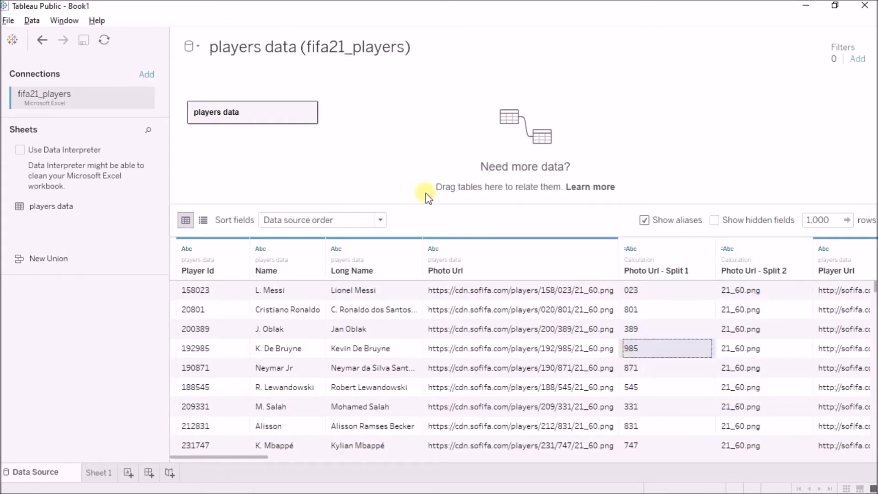
{"action": "left_click", "coordinate": [42, 39]}
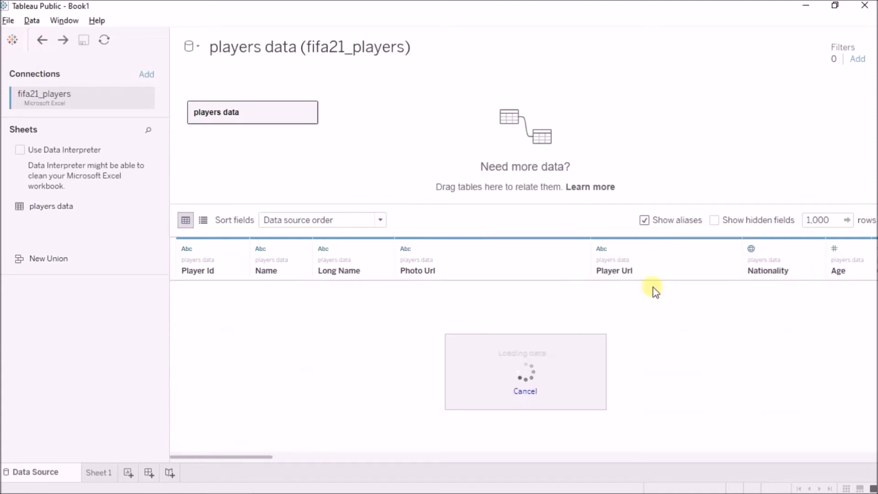
Step: Custom split the Photo Url column on the separator "/", splitting off all columns
{"action": "left_click", "coordinate": [608, 249]}
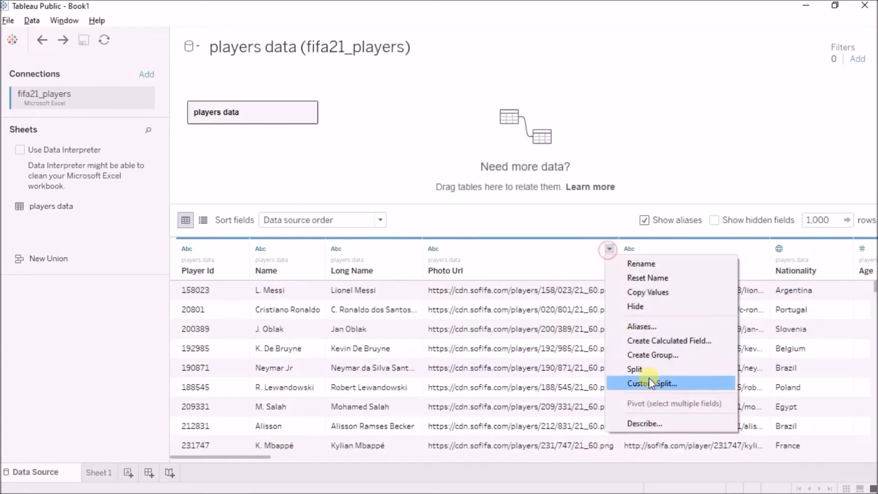
{"action": "left_click", "coordinate": [649, 383]}
{"action": "left_click", "coordinate": [426, 245]}
{"action": "type", "text": "/"}
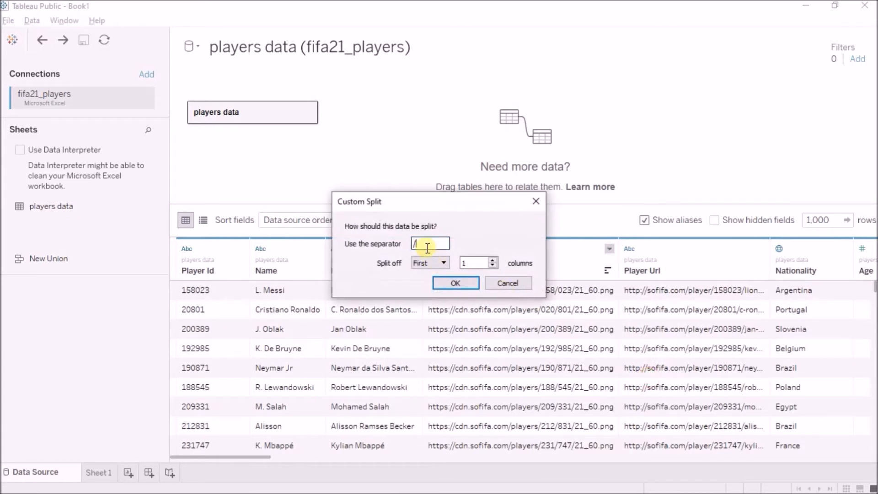
{"action": "left_click", "coordinate": [430, 263]}
{"action": "left_click", "coordinate": [435, 287]}
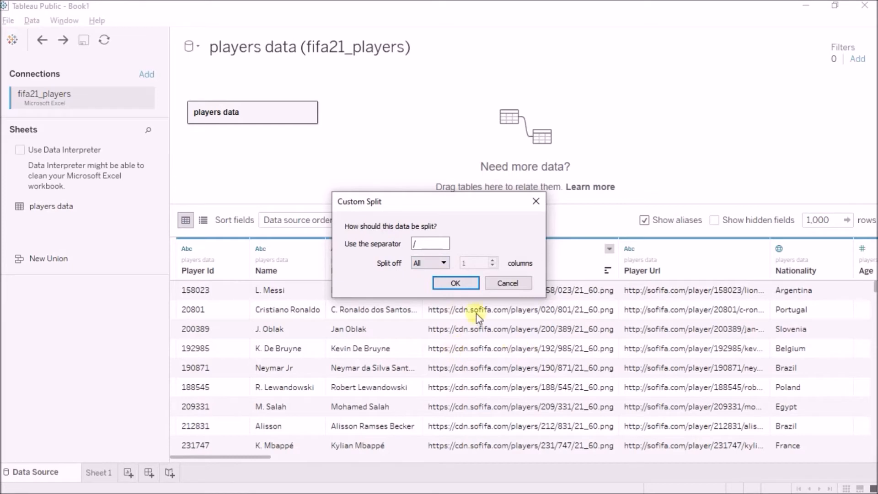
{"action": "left_click", "coordinate": [462, 287]}
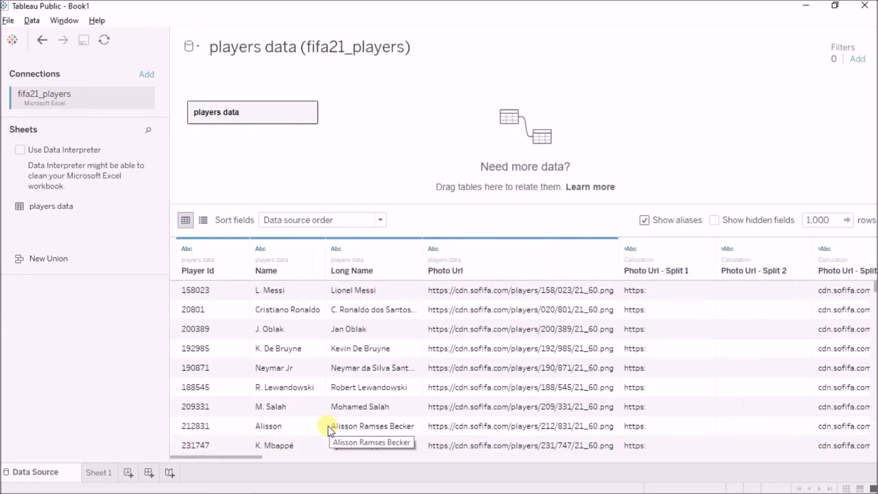
Step: Compare the first row's value in each Photo Url split column with the original URL
{"action": "left_click_drag", "start_coordinate": [255, 457], "coordinate": [278, 458]}
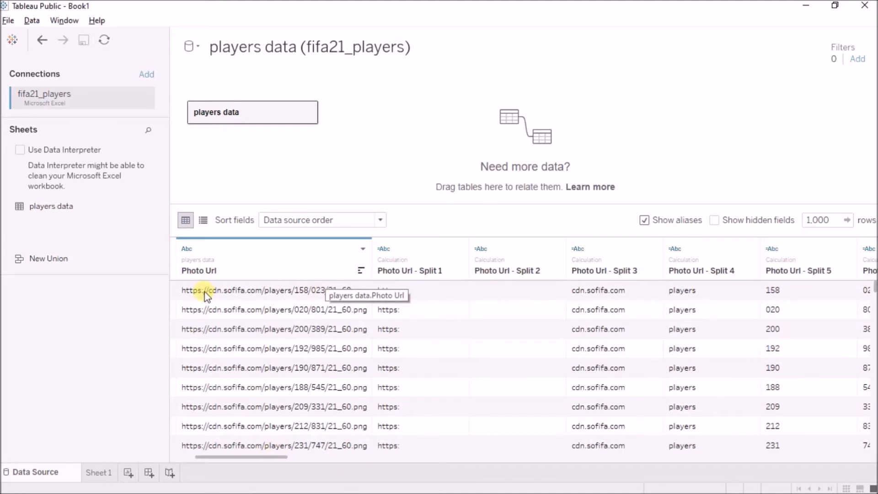
{"action": "left_click", "coordinate": [416, 289]}
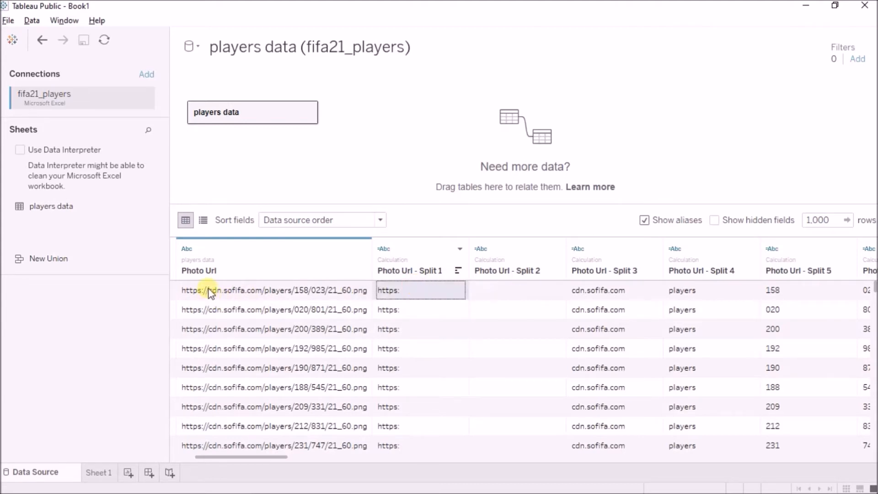
{"action": "left_click", "coordinate": [509, 293]}
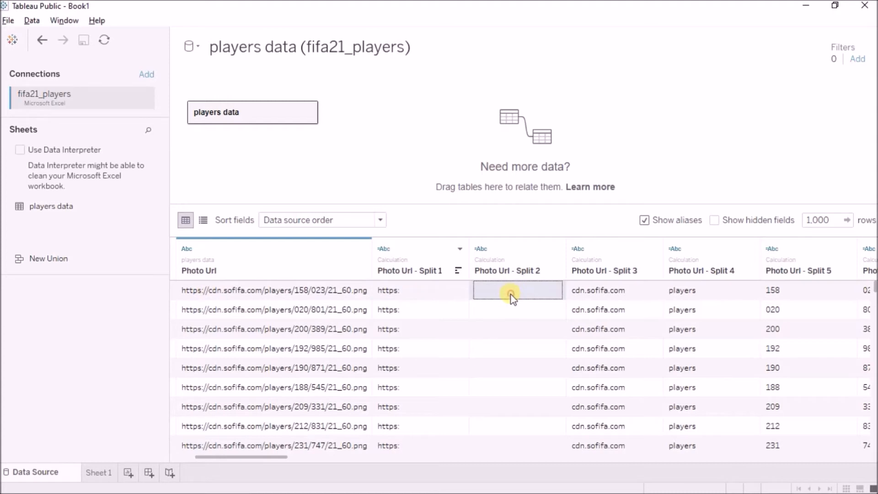
{"action": "left_click", "coordinate": [270, 289]}
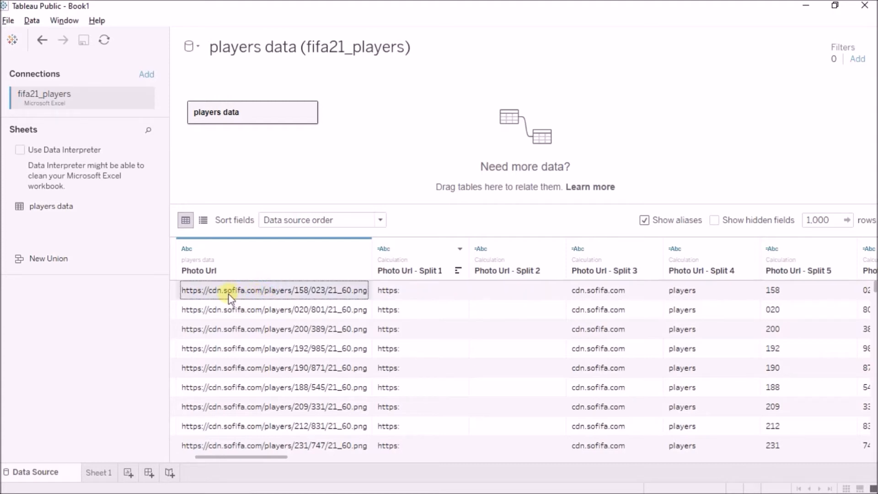
{"action": "left_click", "coordinate": [627, 289]}
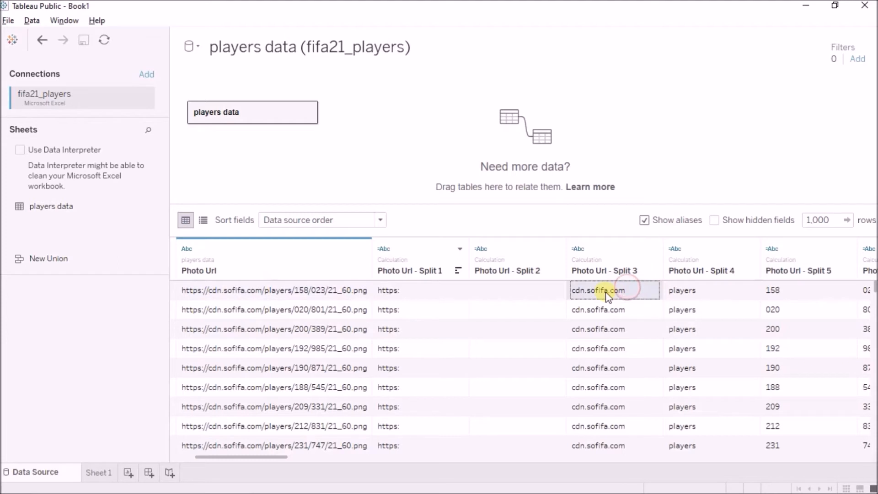
{"action": "left_click", "coordinate": [717, 291]}
{"action": "key", "text": "Right"}
{"action": "key", "text": "Right"}
{"action": "key", "text": "Right"}
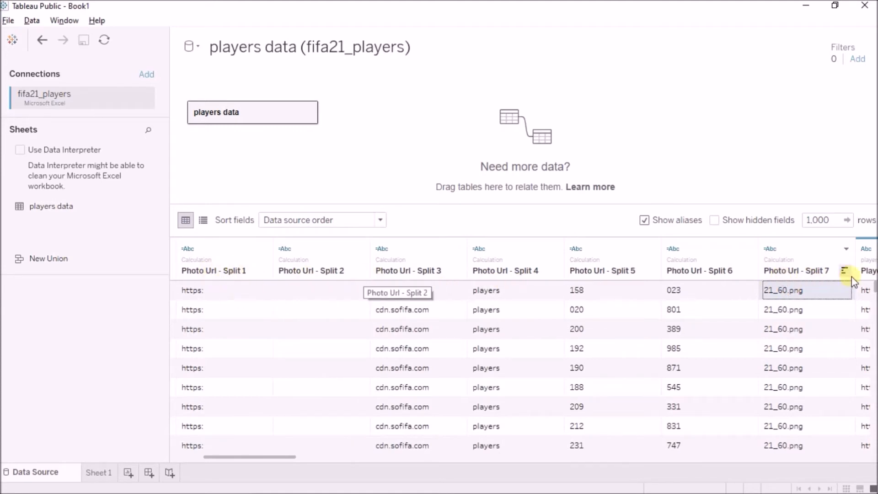
Step: Go back and forth across the first row of the Photo Url split columns and undo the split
{"action": "key", "text": "Left"}
{"action": "key", "text": "Left"}
{"action": "key", "text": "Left"}
{"action": "key", "text": "Left"}
{"action": "key", "text": "Left"}
{"action": "key", "text": "Left"}
{"action": "key", "text": "Left"}
{"action": "key", "text": "Left"}
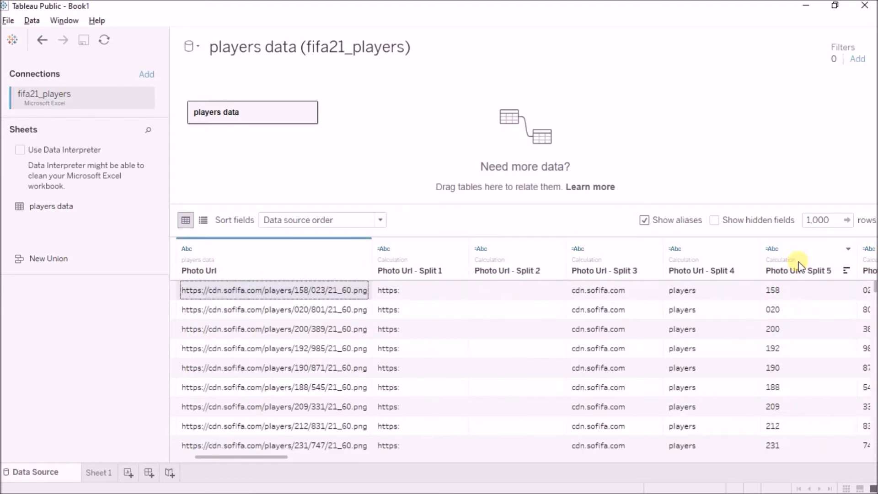
{"action": "key", "text": "Right"}
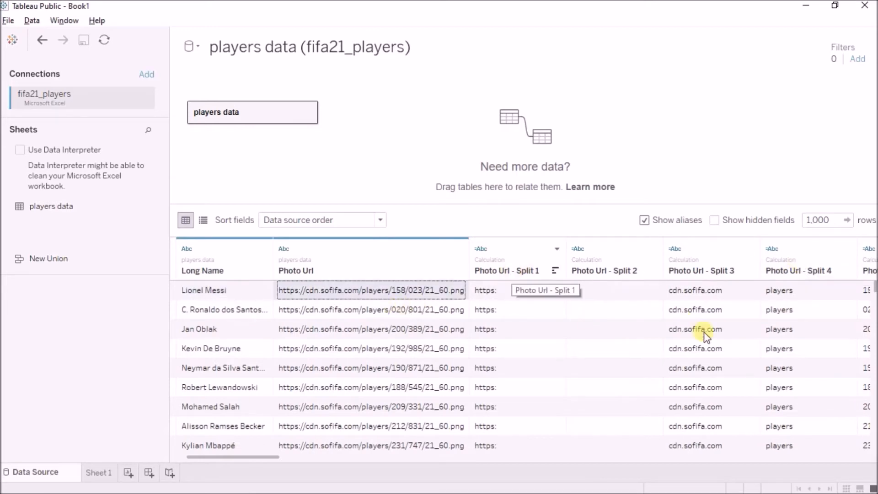
{"action": "key", "text": "Right"}
{"action": "key", "text": "Right"}
{"action": "key", "text": "Right"}
{"action": "key", "text": "Right"}
{"action": "key", "text": "Right"}
{"action": "key", "text": "Right"}
{"action": "key", "text": "Right"}
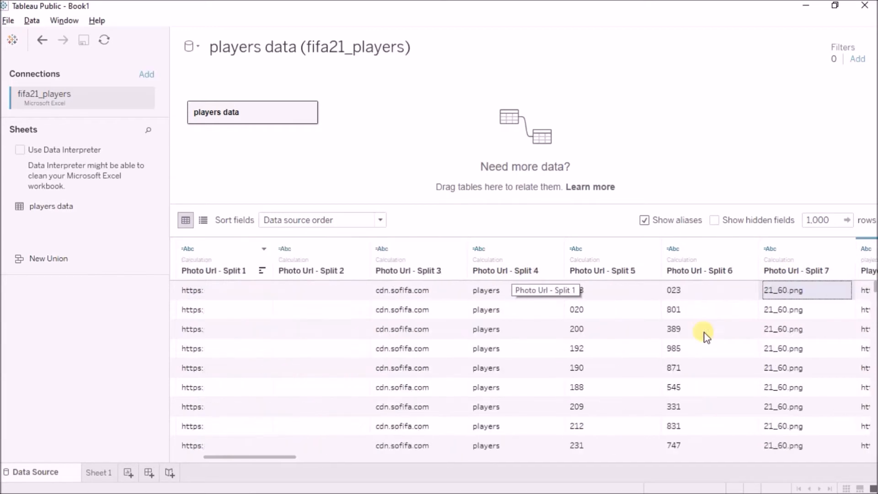
{"action": "key", "text": "Left"}
{"action": "key", "text": "Left"}
{"action": "key", "text": "Left"}
{"action": "key", "text": "Left"}
{"action": "key", "text": "Left"}
{"action": "key", "text": "Left"}
{"action": "key", "text": "Left"}
{"action": "key", "text": "Left"}
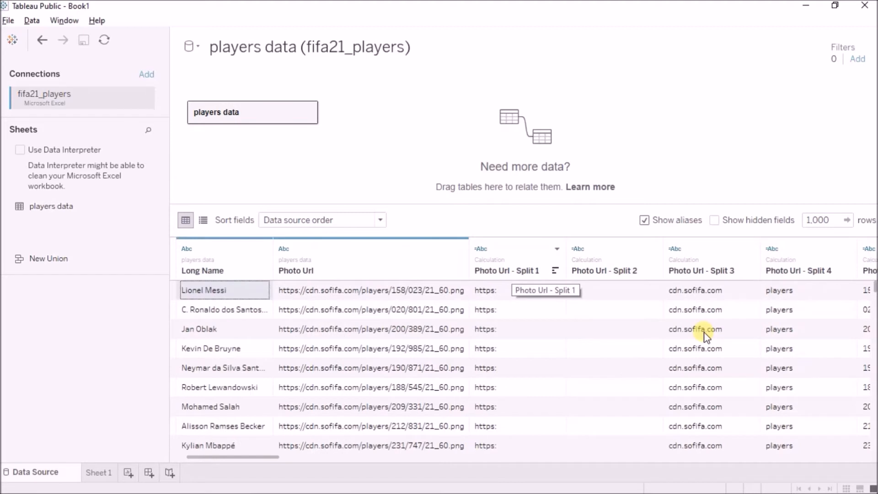
{"action": "left_click", "coordinate": [397, 289]}
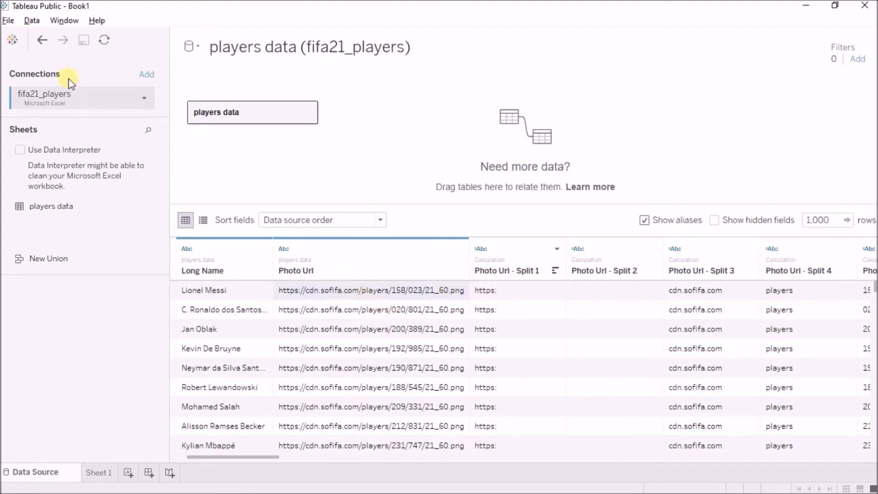
{"action": "left_click", "coordinate": [42, 42]}
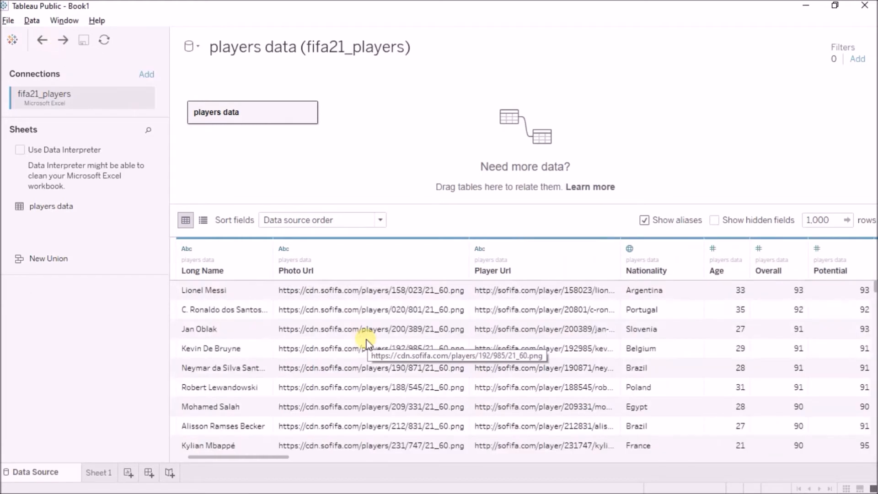
Step: Rename the International Rep column to IR
{"action": "left_click_drag", "start_coordinate": [278, 456], "coordinate": [841, 450]}
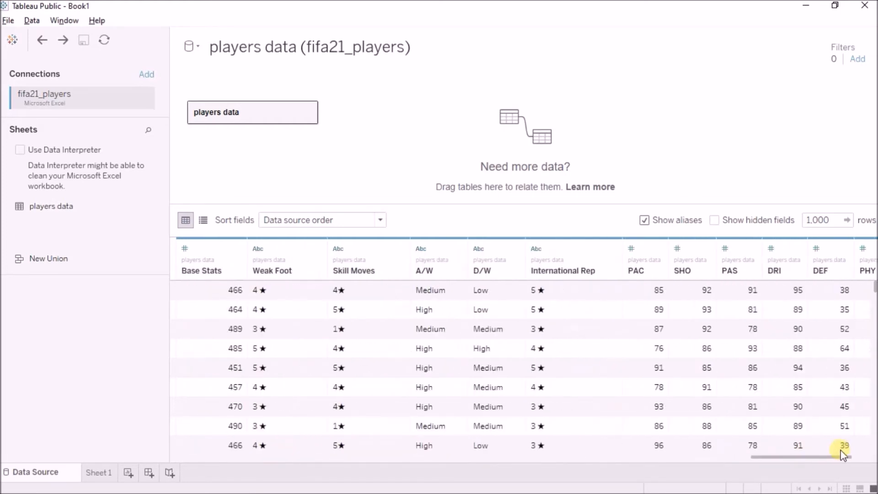
{"action": "left_click_drag", "start_coordinate": [588, 287], "coordinate": [594, 369]}
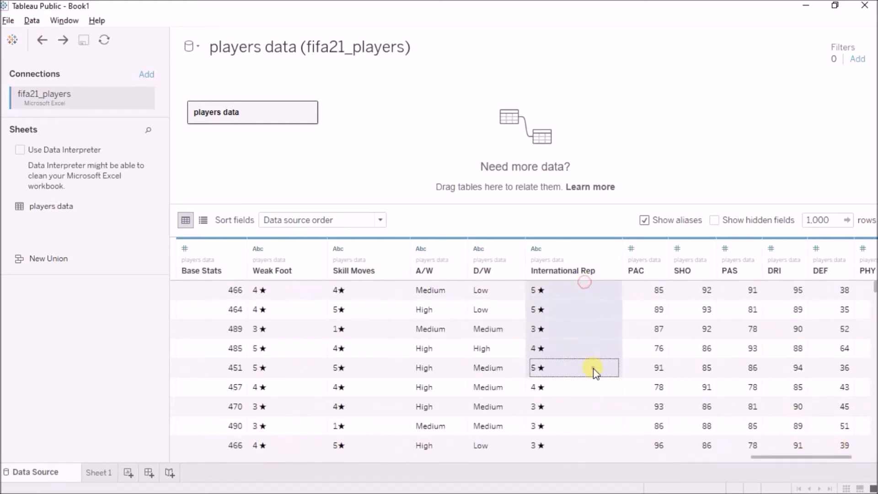
{"action": "left_click", "coordinate": [594, 368]}
{"action": "double_click", "coordinate": [540, 270]}
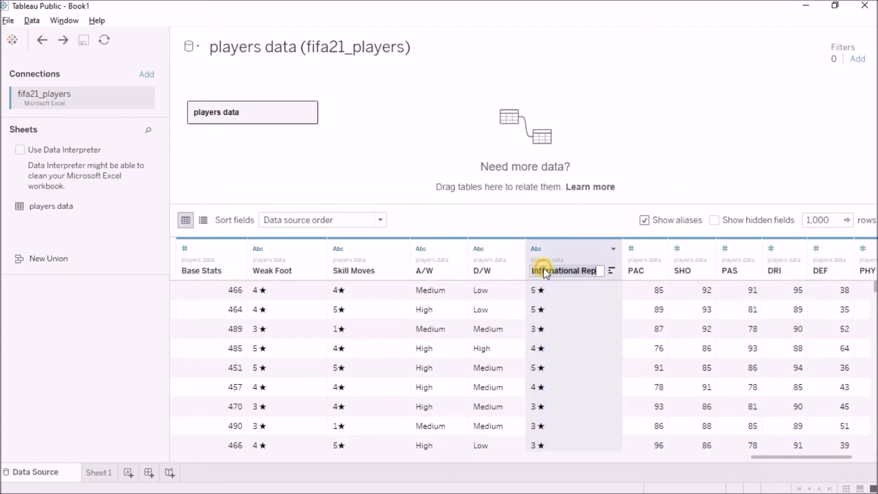
{"action": "type", "text": "IR"}
{"action": "key", "text": "Return"}
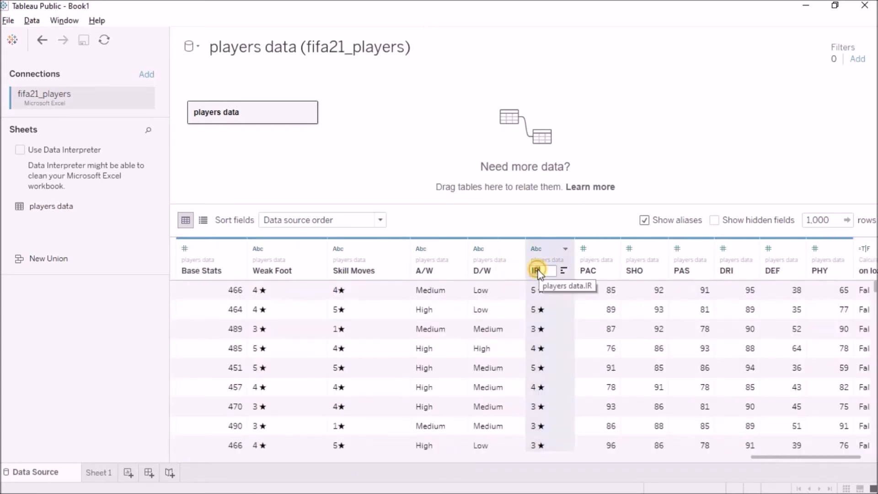
Step: Change the name of the IR column back to International Rep
{"action": "double_click", "coordinate": [539, 271]}
{"action": "type", "text": "International Rep"}
{"action": "key", "text": "Return"}
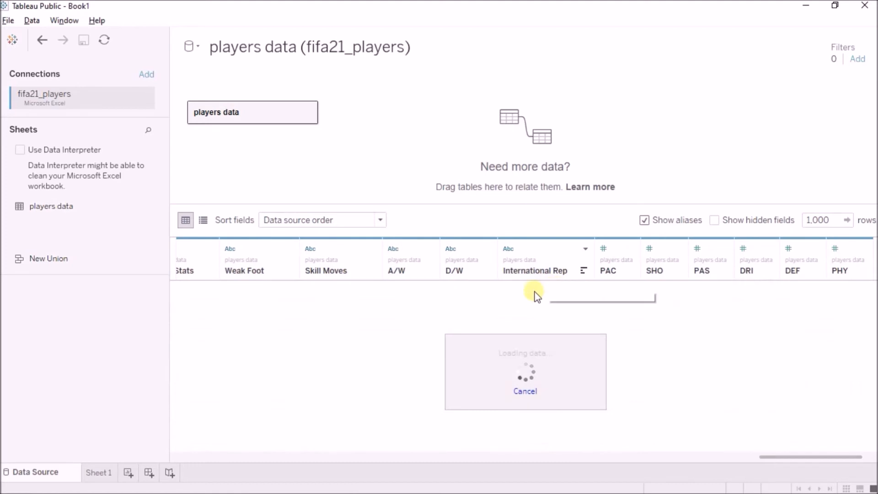
Step: Examine how the number and the star are separated in the International Rep values
{"action": "left_click", "coordinate": [536, 293]}
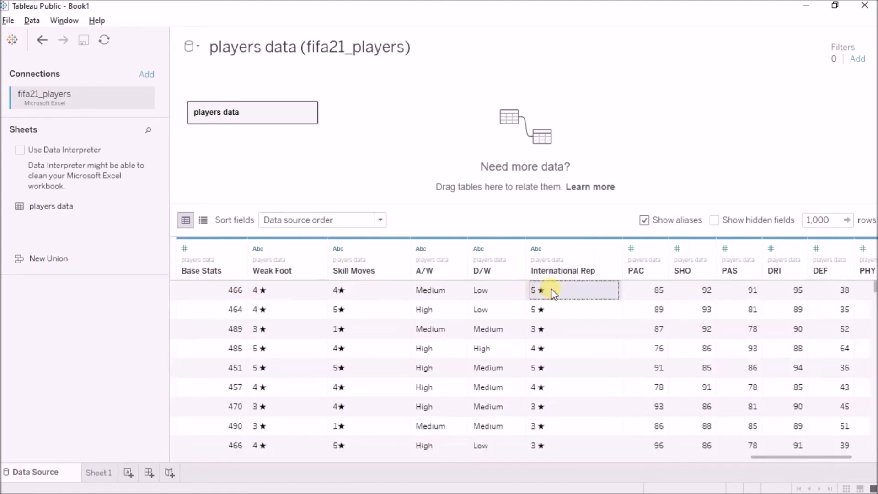
{"action": "key", "text": "Down"}
{"action": "key", "text": "Down"}
{"action": "key", "text": "Down"}
{"action": "key", "text": "Down"}
{"action": "key", "text": "Down"}
{"action": "key", "text": "Down"}
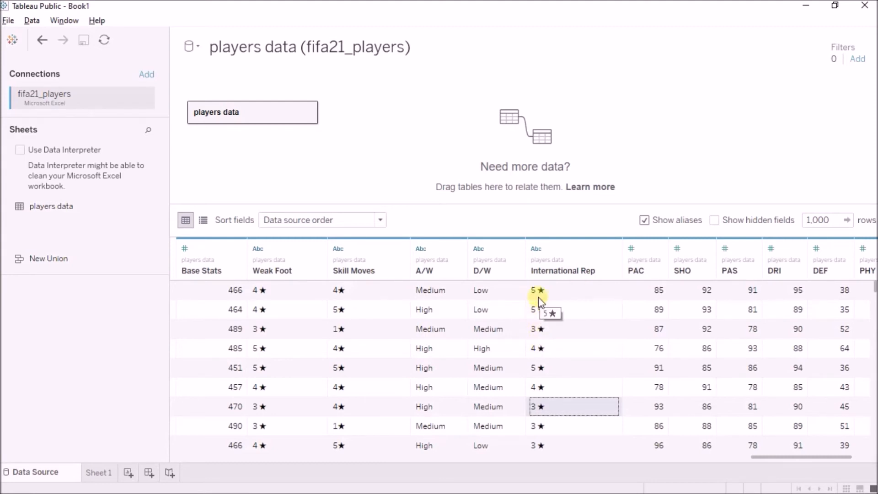
{"action": "left_click", "coordinate": [613, 249]}
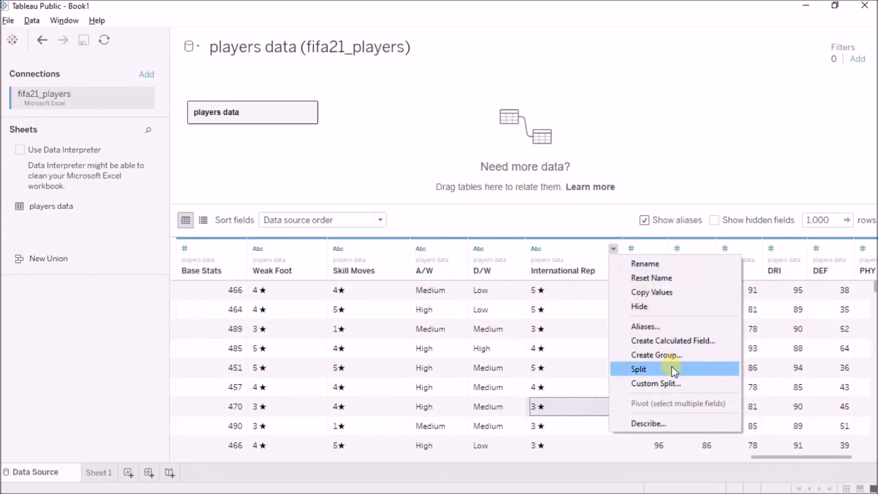
{"action": "left_click", "coordinate": [676, 385]}
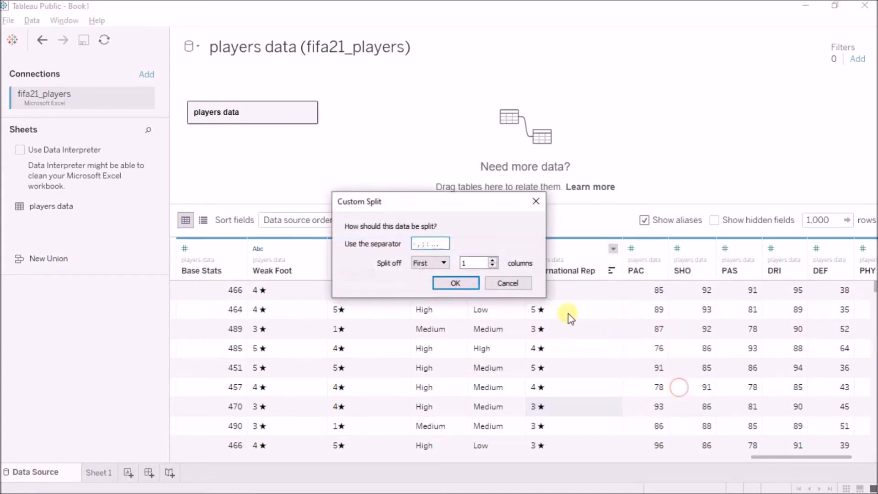
{"action": "left_click_drag", "start_coordinate": [474, 201], "coordinate": [662, 128]}
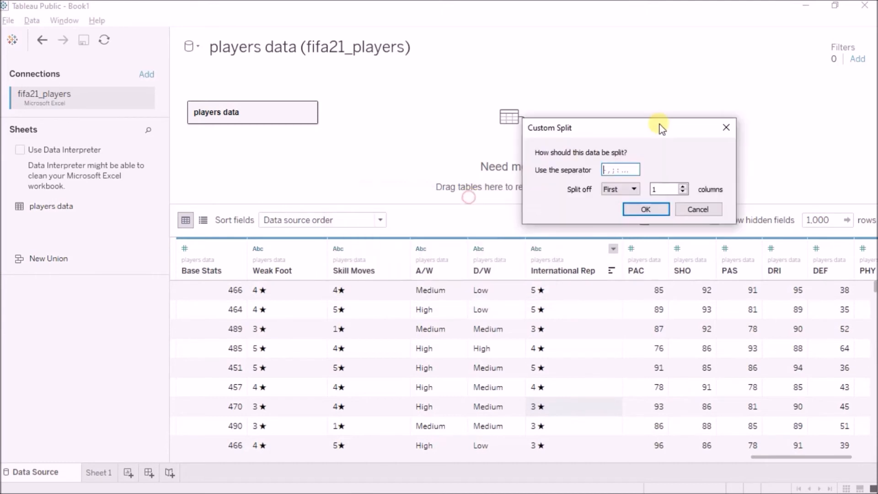
{"action": "left_click", "coordinate": [725, 130]}
Step: Check the member aliases of the International Rep column and close the alias editor
{"action": "left_click", "coordinate": [614, 249]}
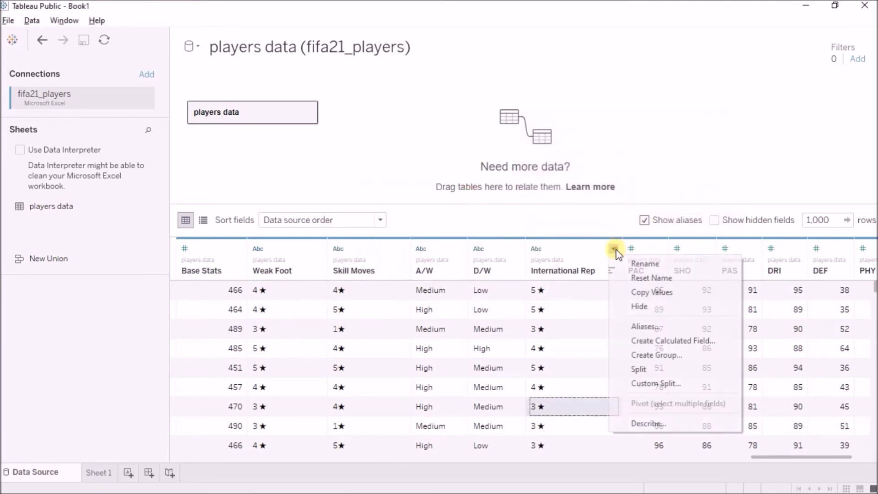
{"action": "left_click", "coordinate": [661, 327]}
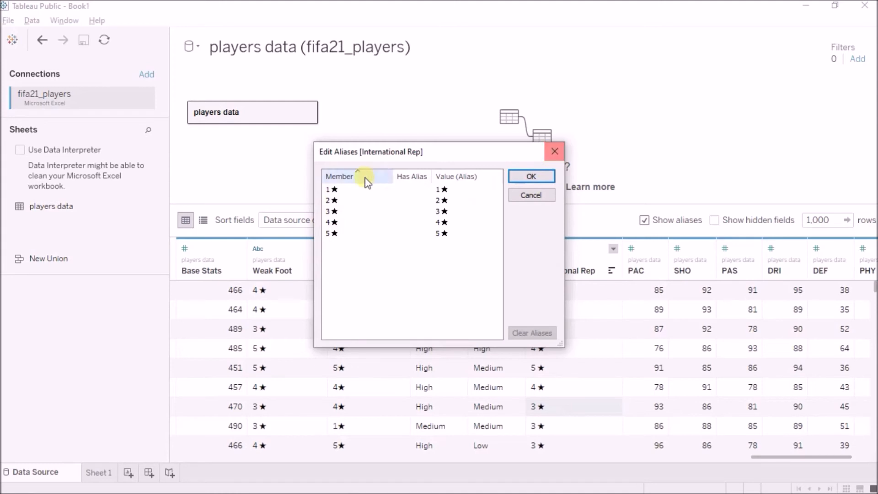
{"action": "double_click", "coordinate": [441, 190]}
{"action": "left_click", "coordinate": [440, 190]}
{"action": "left_click", "coordinate": [536, 176]}
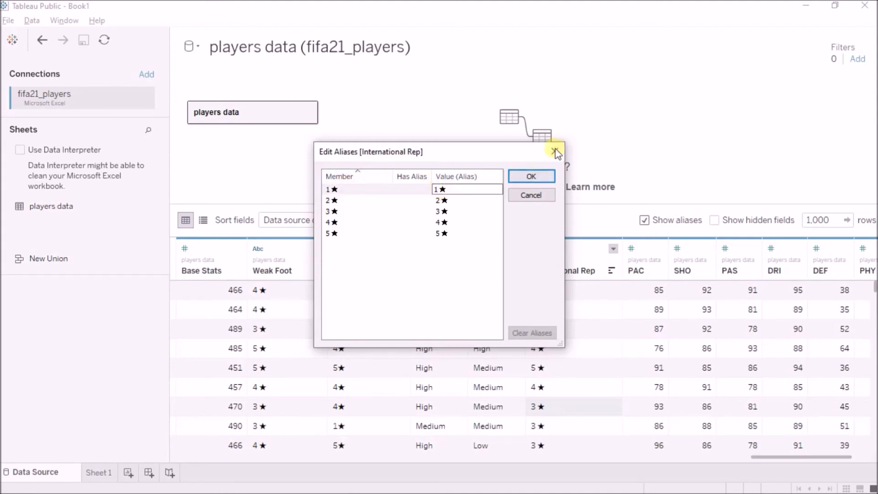
Step: Custom split International Rep on a space separator, splitting off the first 2 columns, and check the values in both split columns
{"action": "left_click", "coordinate": [614, 249]}
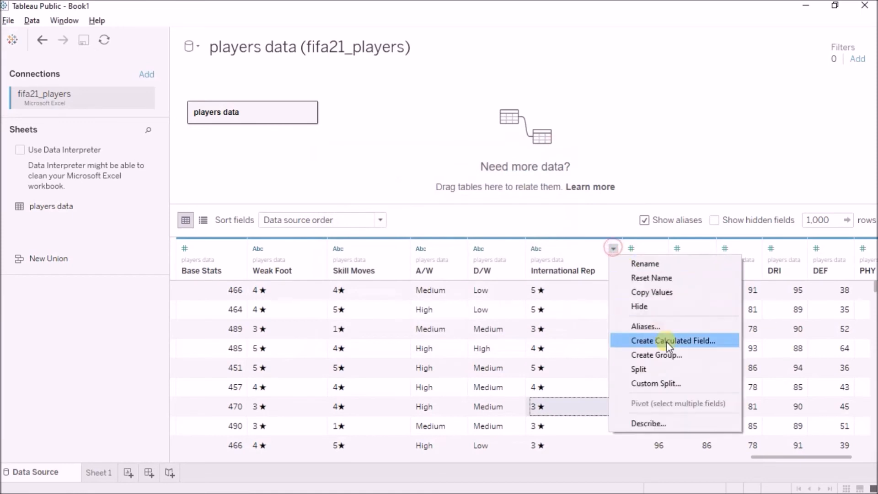
{"action": "left_click", "coordinate": [676, 384]}
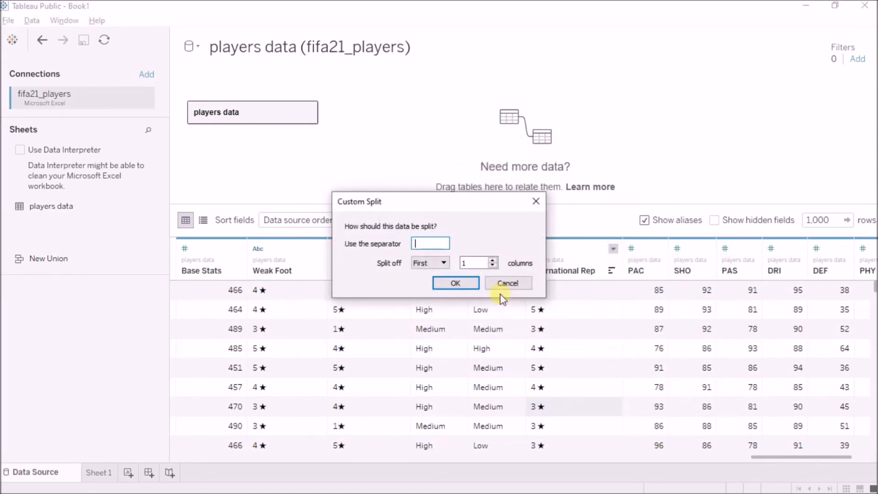
{"action": "left_click", "coordinate": [429, 261]}
{"action": "left_click", "coordinate": [429, 261]}
{"action": "double_click", "coordinate": [467, 263]}
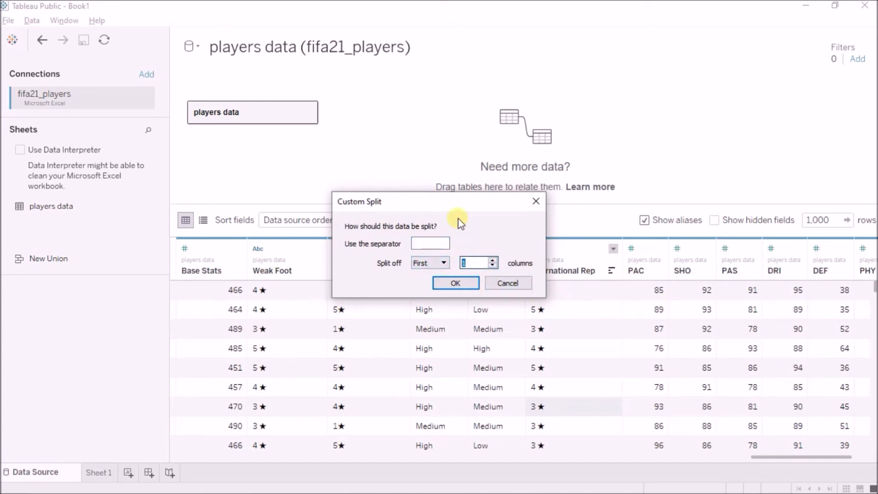
{"action": "left_click_drag", "start_coordinate": [446, 200], "coordinate": [474, 133]}
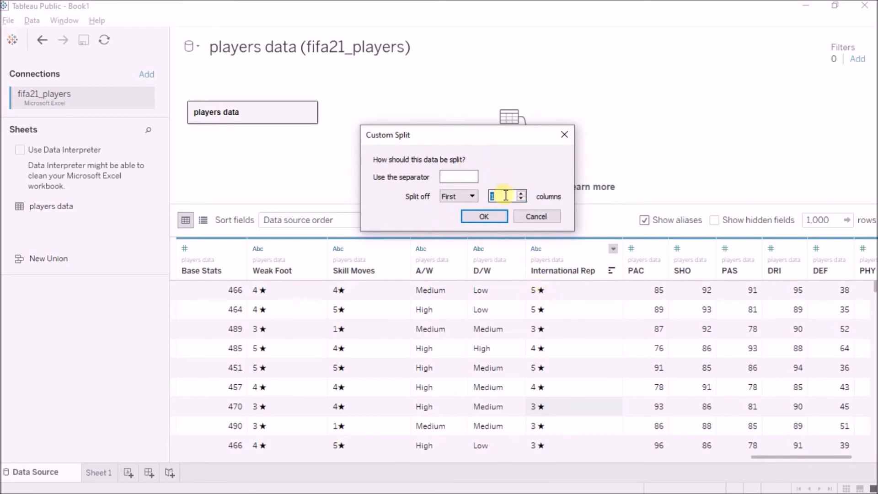
{"action": "left_click", "coordinate": [501, 216]}
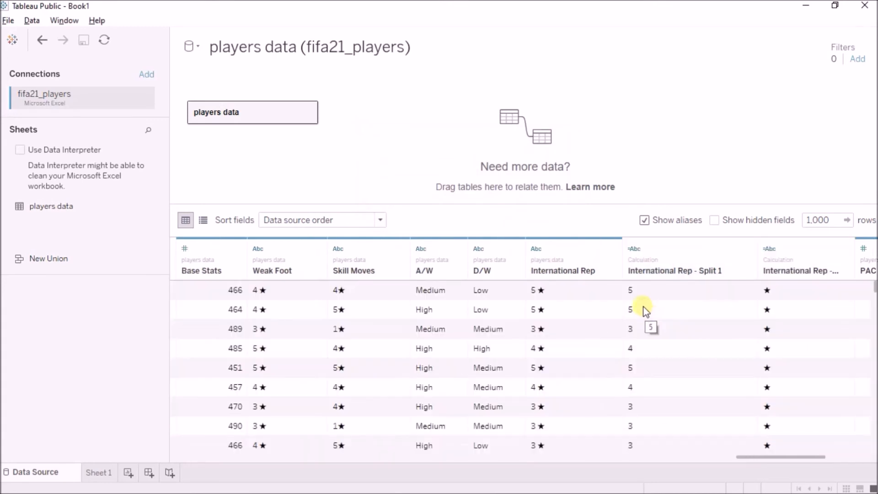
{"action": "left_click", "coordinate": [637, 293]}
{"action": "left_click", "coordinate": [767, 291]}
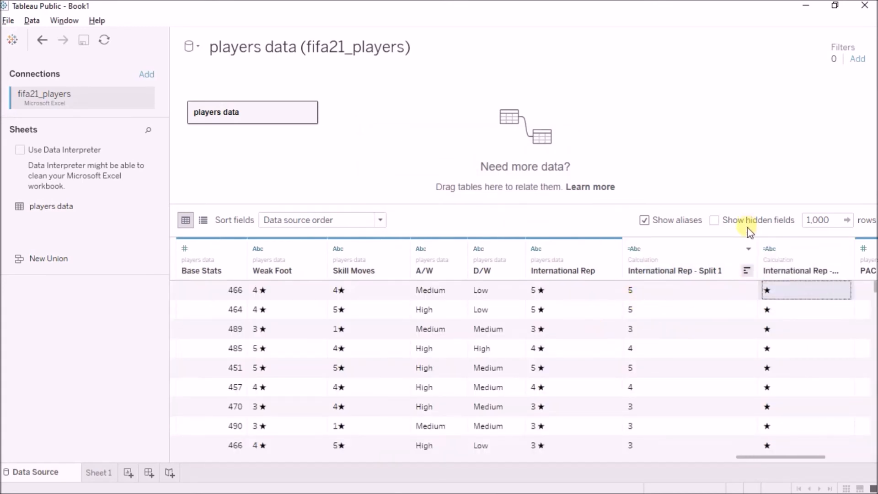
Step: Undo the custom split of International Rep and split the column with the automatic Split instead
{"action": "key", "text": "ctrl+z"}
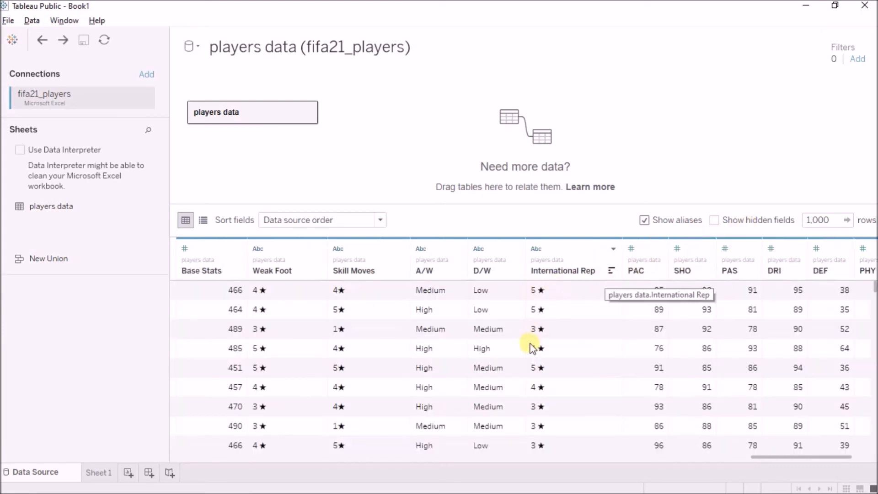
{"action": "left_click", "coordinate": [613, 249]}
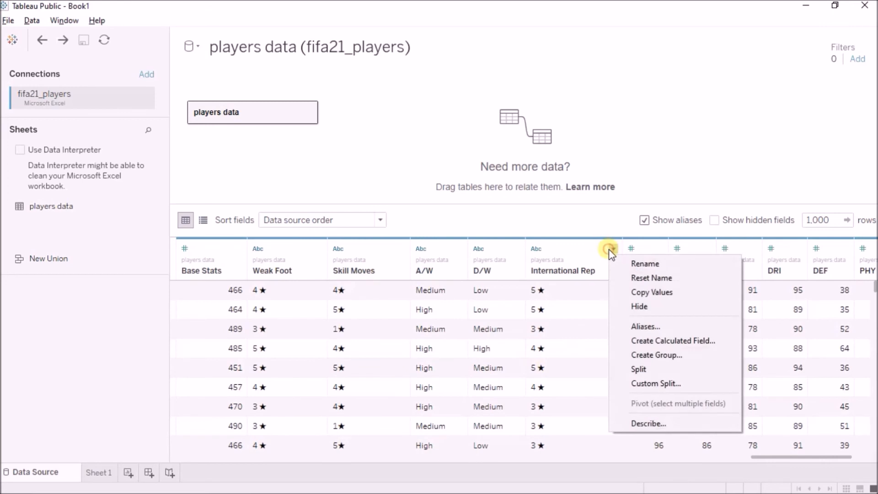
{"action": "left_click", "coordinate": [692, 369]}
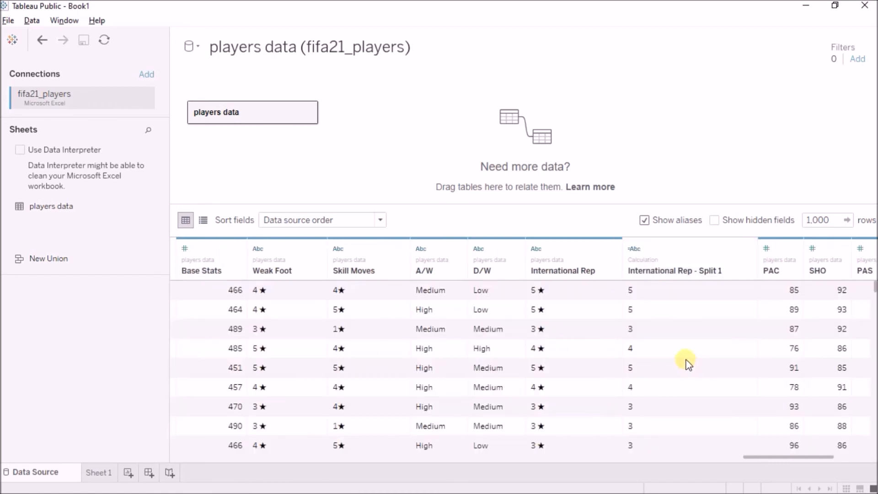
{"action": "left_click", "coordinate": [657, 363]}
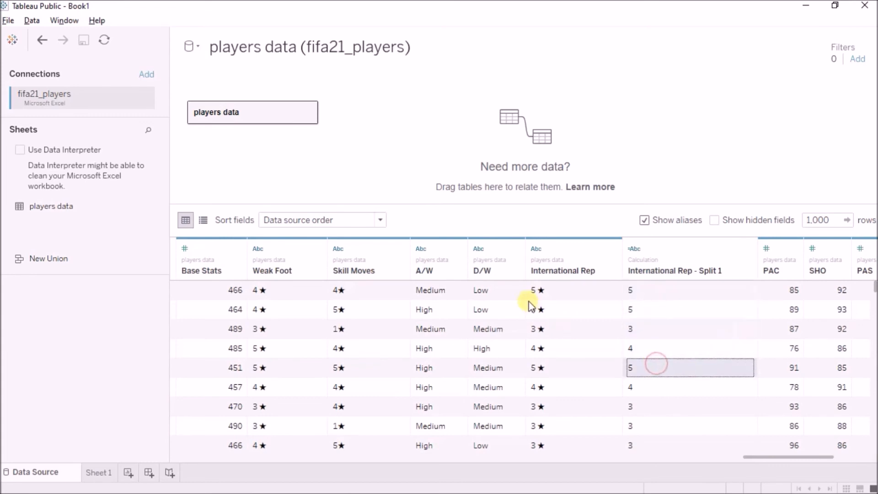
Step: Open the calculation behind International Rep - Split 1, examine its TRIM, delimiter and token number parts, and close the editor
{"action": "left_click", "coordinate": [745, 248]}
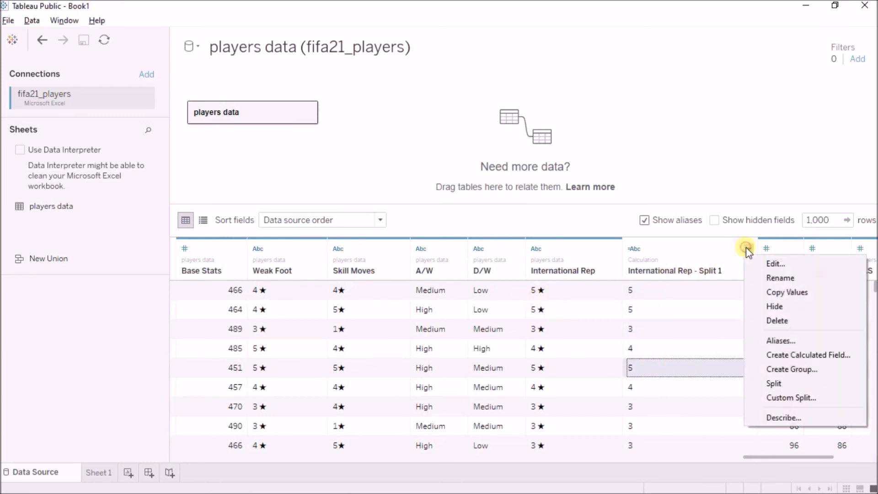
{"action": "left_click", "coordinate": [765, 264]}
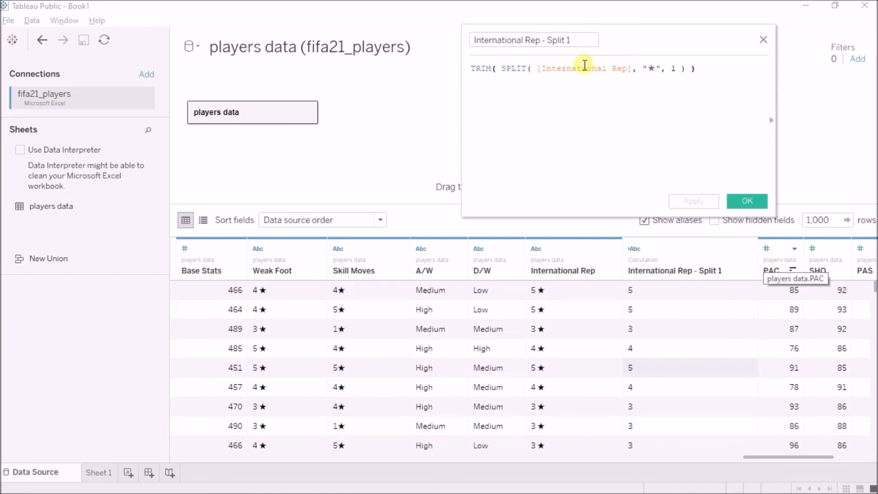
{"action": "left_click_drag", "start_coordinate": [503, 68], "coordinate": [655, 68]}
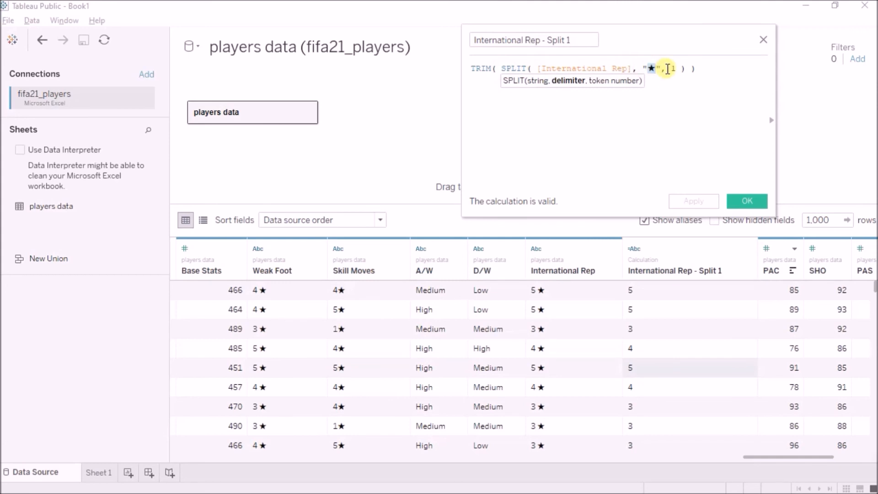
{"action": "left_click_drag", "start_coordinate": [670, 69], "coordinate": [679, 69]}
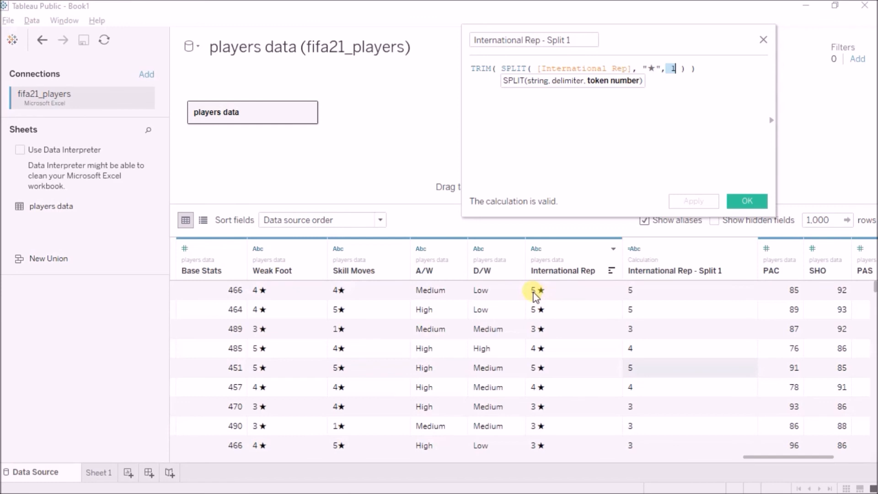
{"action": "left_click_drag", "start_coordinate": [502, 69], "coordinate": [460, 67]}
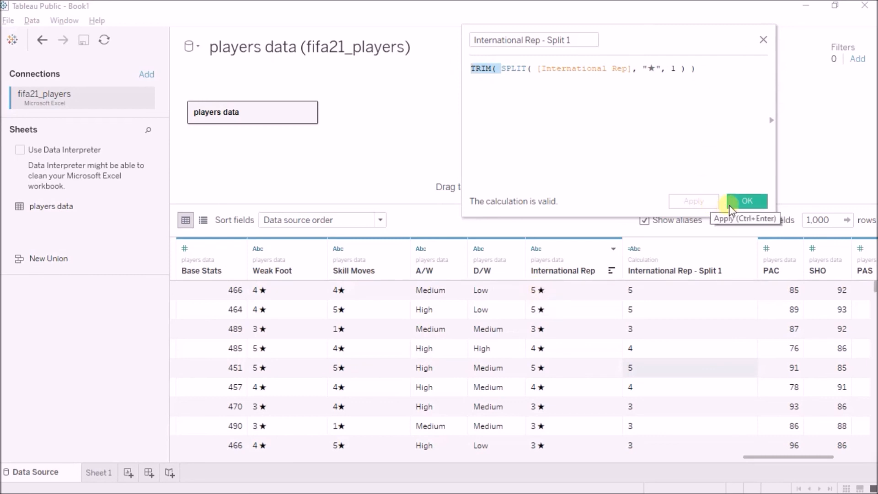
{"action": "left_click_drag", "start_coordinate": [718, 68], "coordinate": [582, 68]}
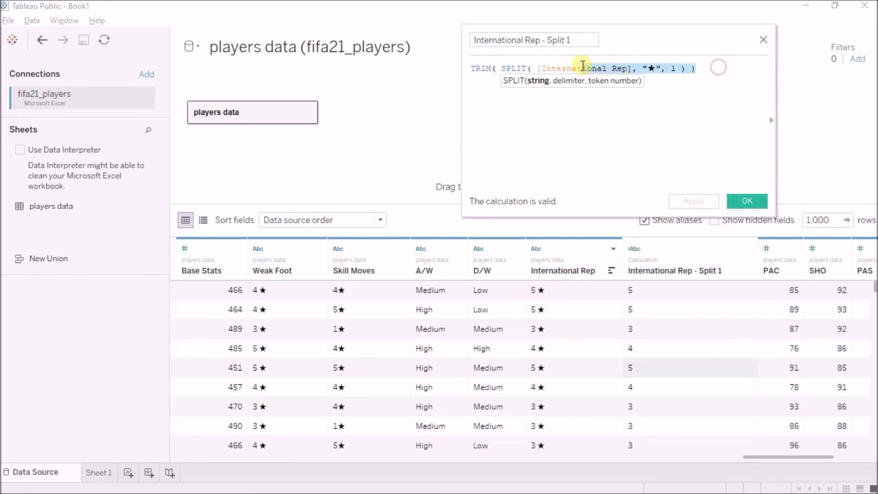
{"action": "left_click", "coordinate": [742, 201]}
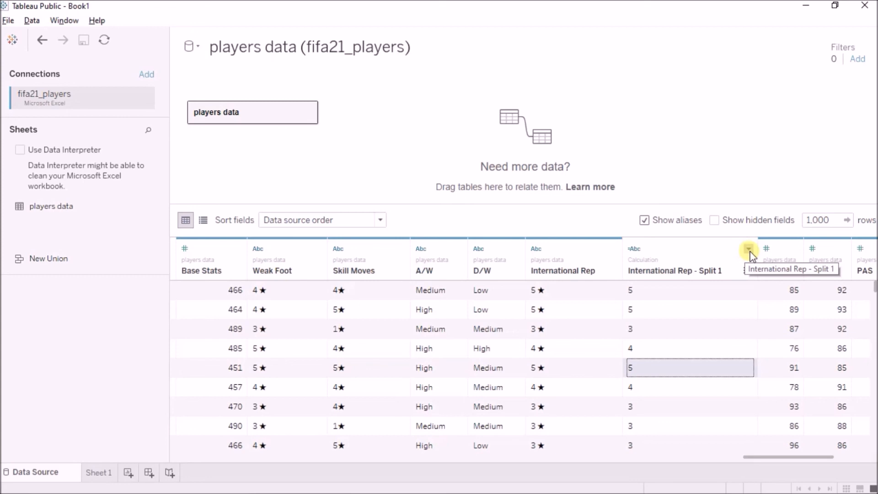
{"action": "left_click", "coordinate": [749, 249]}
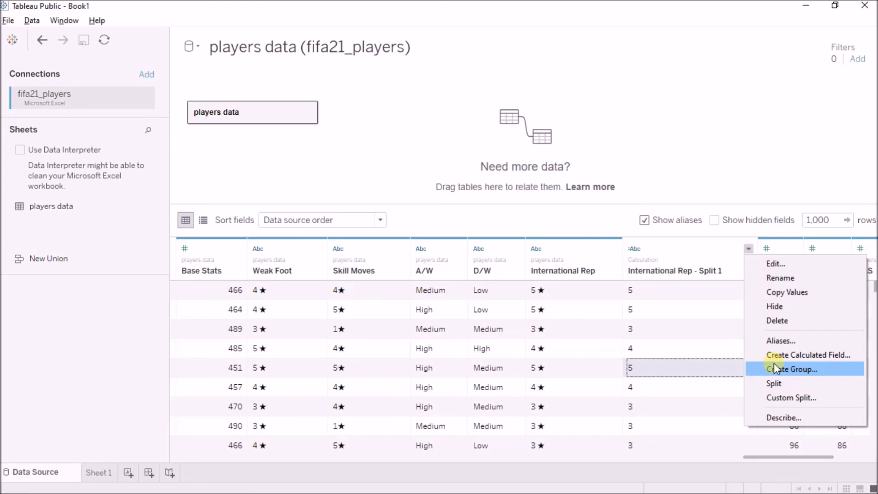
{"action": "left_click", "coordinate": [697, 349]}
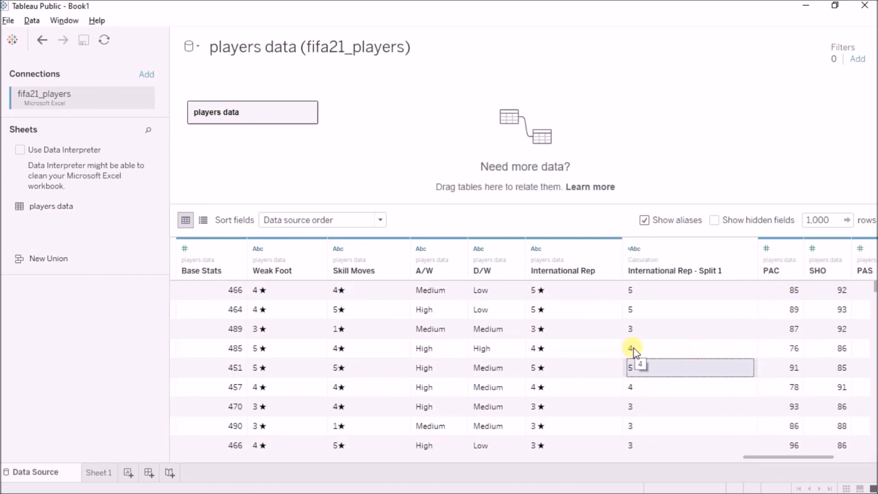
Step: Start splitting the Weight column and move the Custom Split dialog clear of the Weight values
{"action": "left_click_drag", "start_coordinate": [746, 457], "coordinate": [258, 485]}
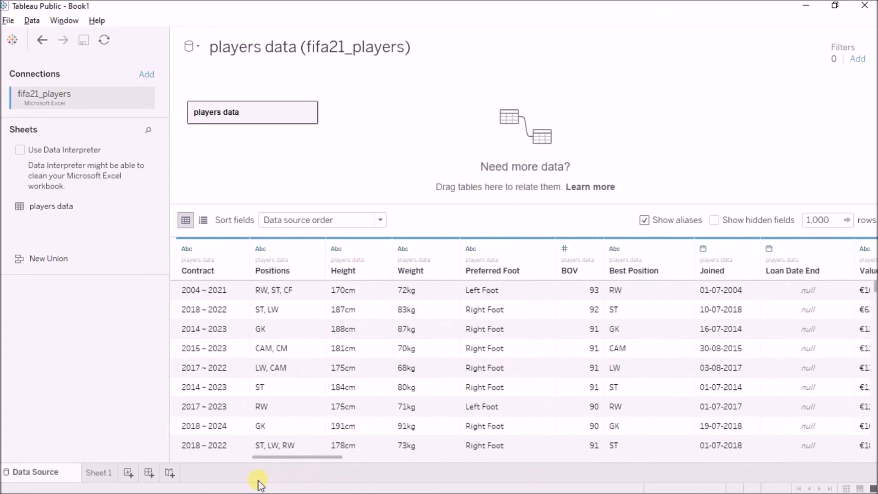
{"action": "left_click", "coordinate": [451, 251]}
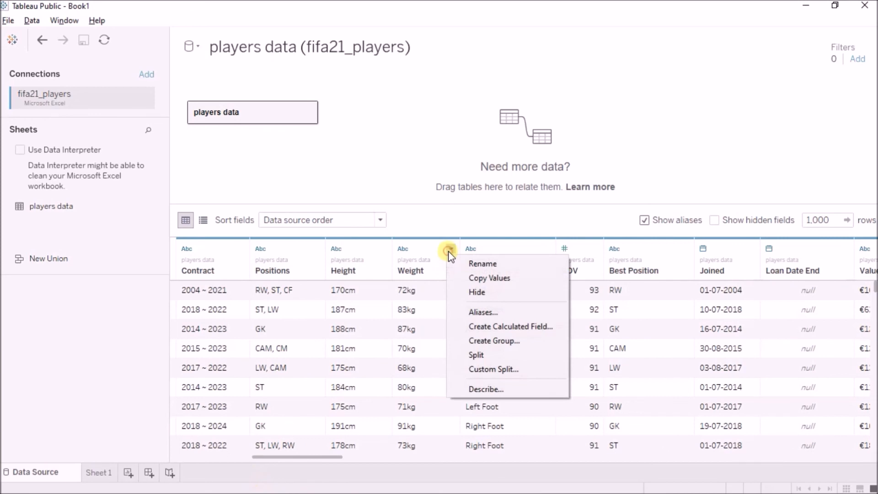
{"action": "left_click", "coordinate": [495, 351]}
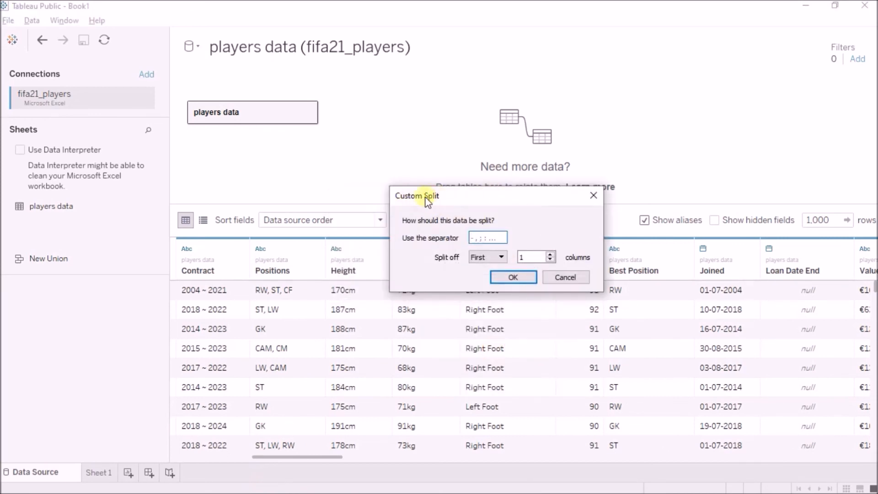
{"action": "left_click_drag", "start_coordinate": [510, 195], "coordinate": [576, 169]}
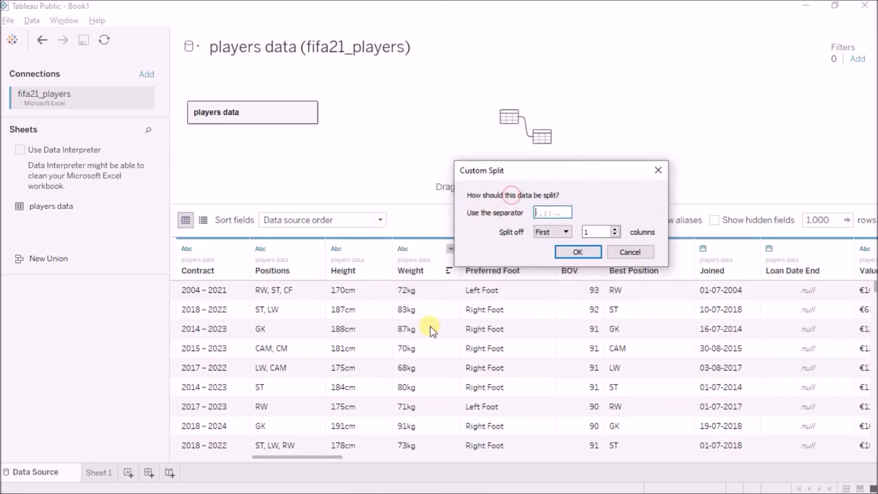